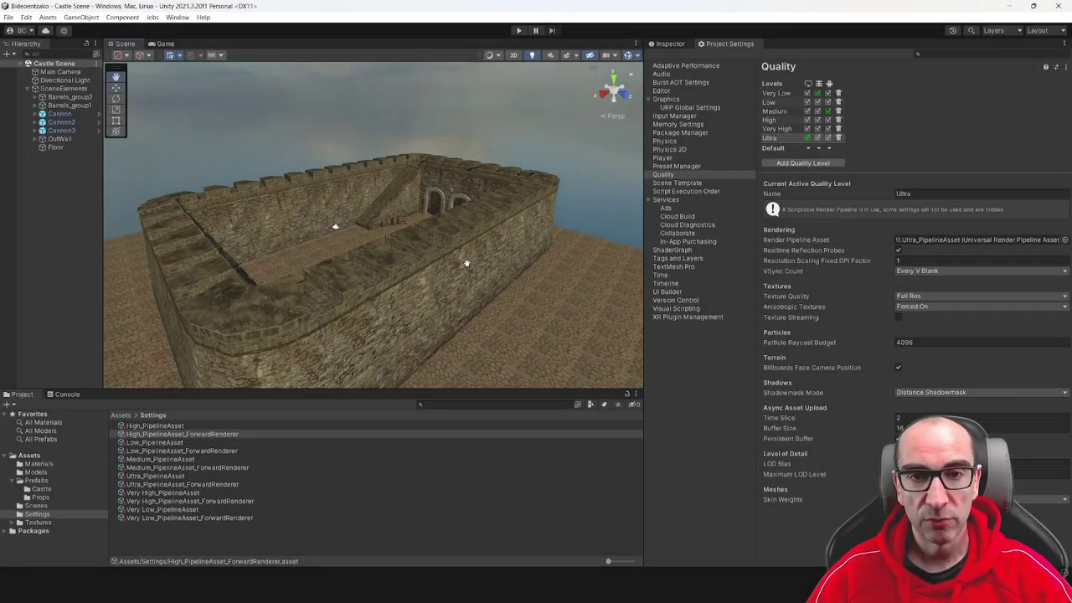
# - Tilt and fly the Scene view over the battlement wall, looking down into the courtyard
pyautogui.moveTo(467, 263)
pyautogui.mouseDown(button='right')
pyautogui.moveTo(440, 249)
pyautogui.moveTo(438, 289)
pyautogui.moveTo(543, 266)
pyautogui.moveTo(447, 294)
pyautogui.mouseUp(button='right')
pyautogui.moveTo(368, 276); pyautogui.dragTo(411, 299, button='right')
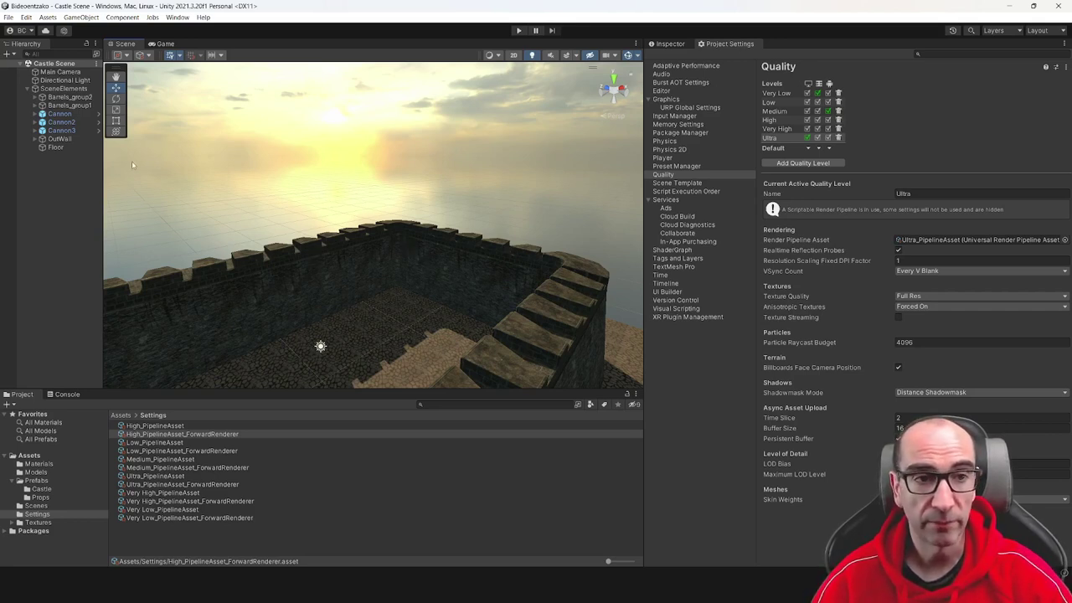
# - Collapse SceneElements, then create a Global Volume from the Hierarchy's Volume menu
pyautogui.click(24, 91)
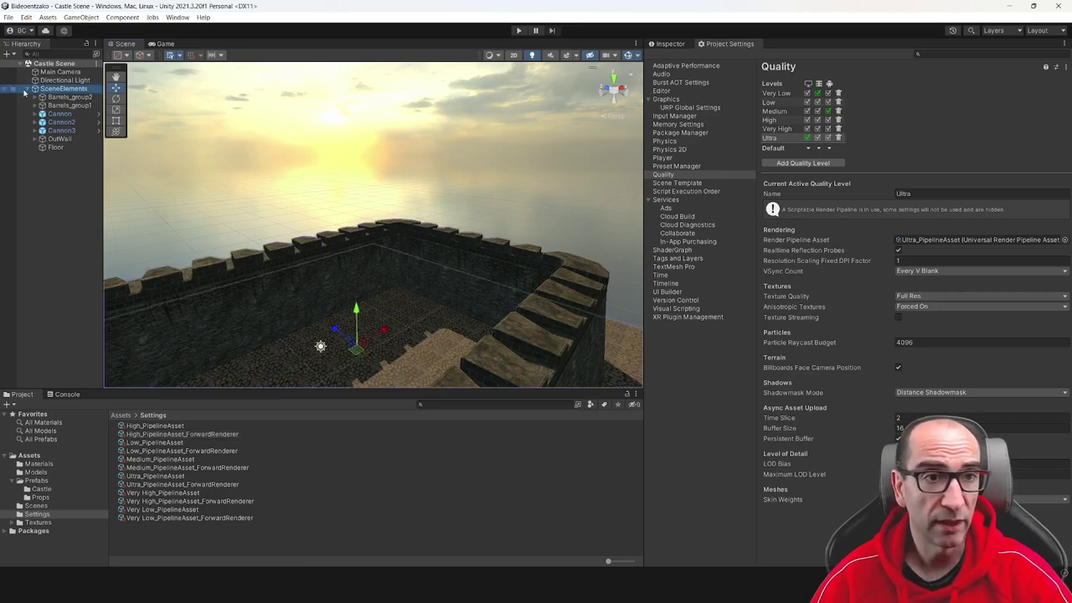
pyautogui.click(27, 89)
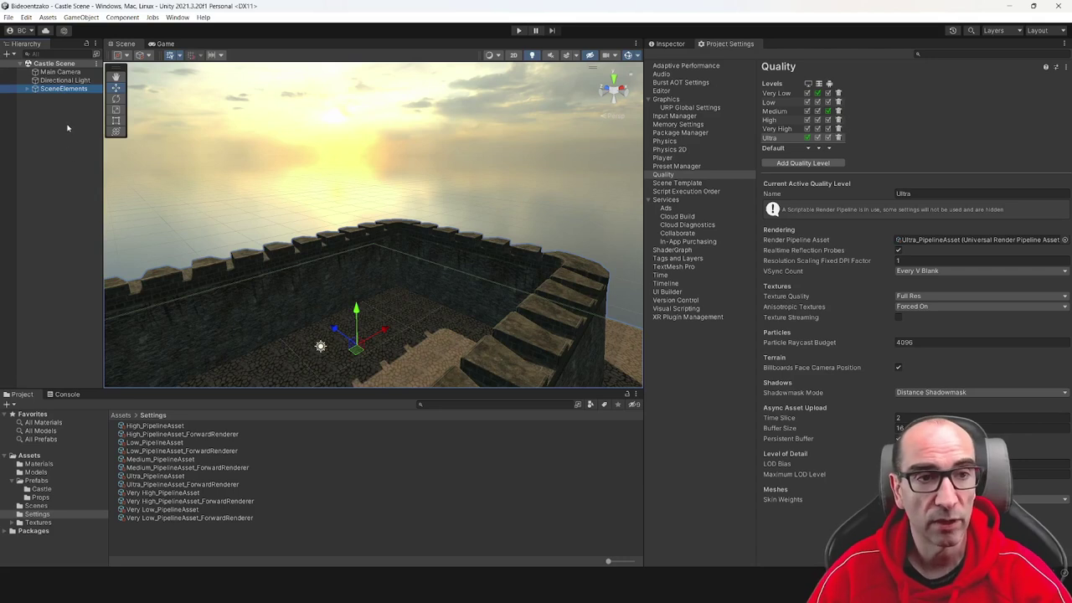
pyautogui.rightClick(56, 121)
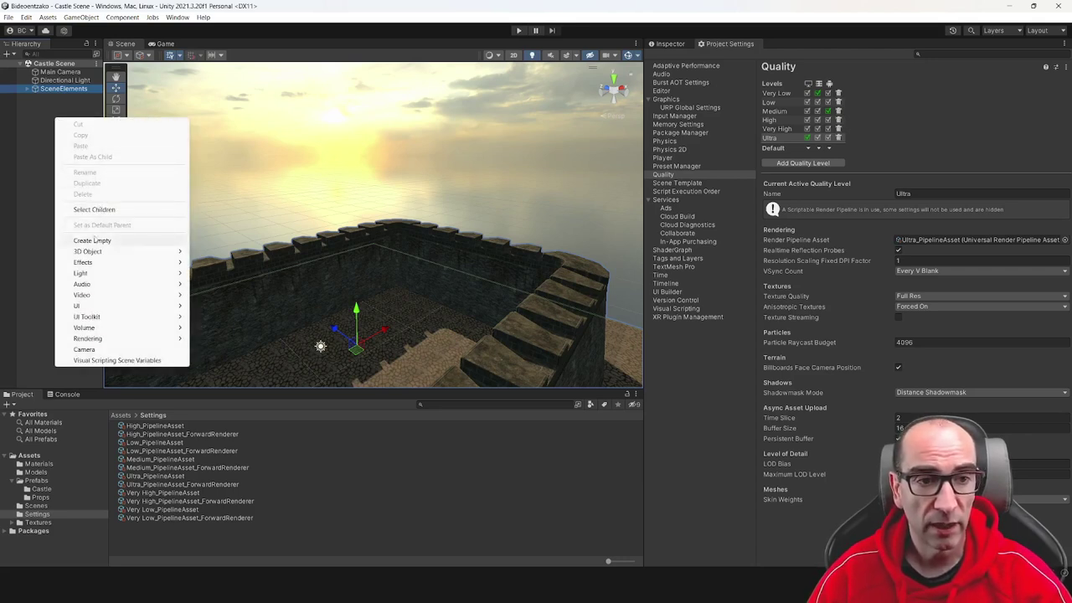
pyautogui.moveTo(89, 328)
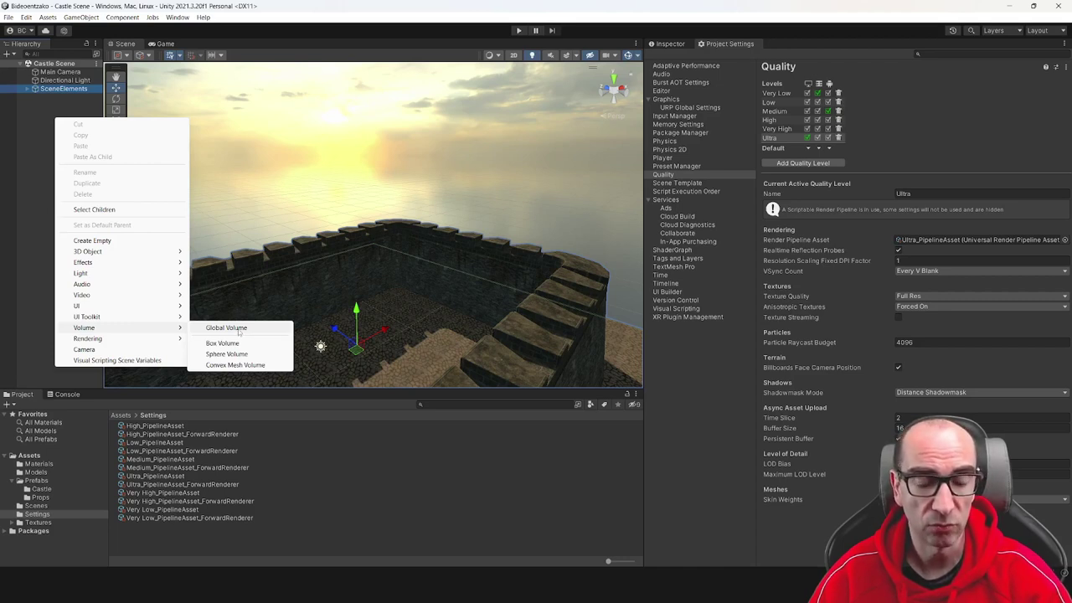
pyautogui.click(239, 331)
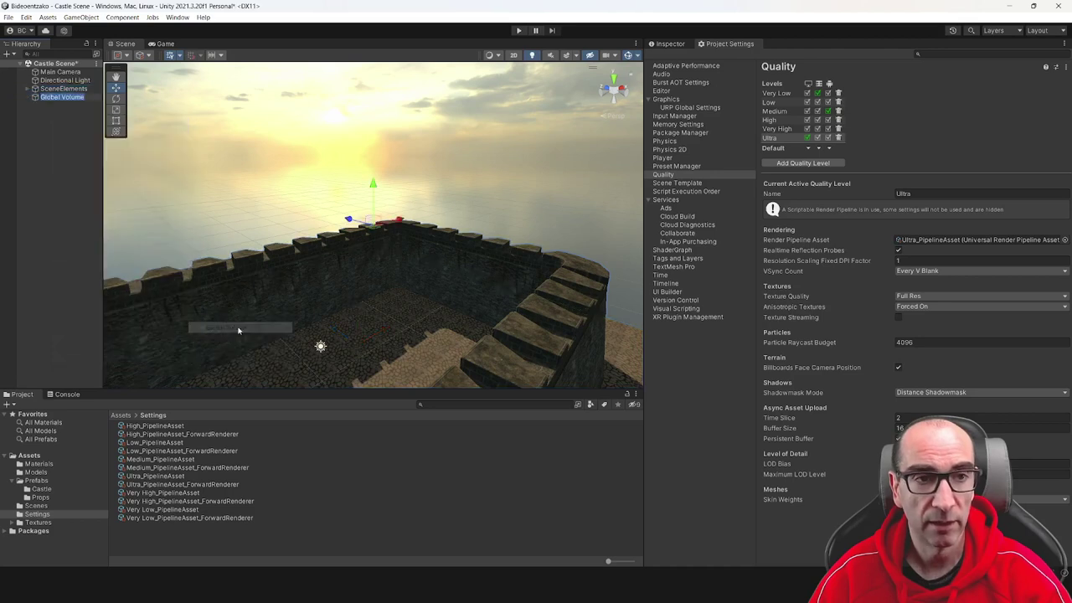
# - Keep the Global Volume's Mode on Global and create a new profile with New
pyautogui.click(52, 136)
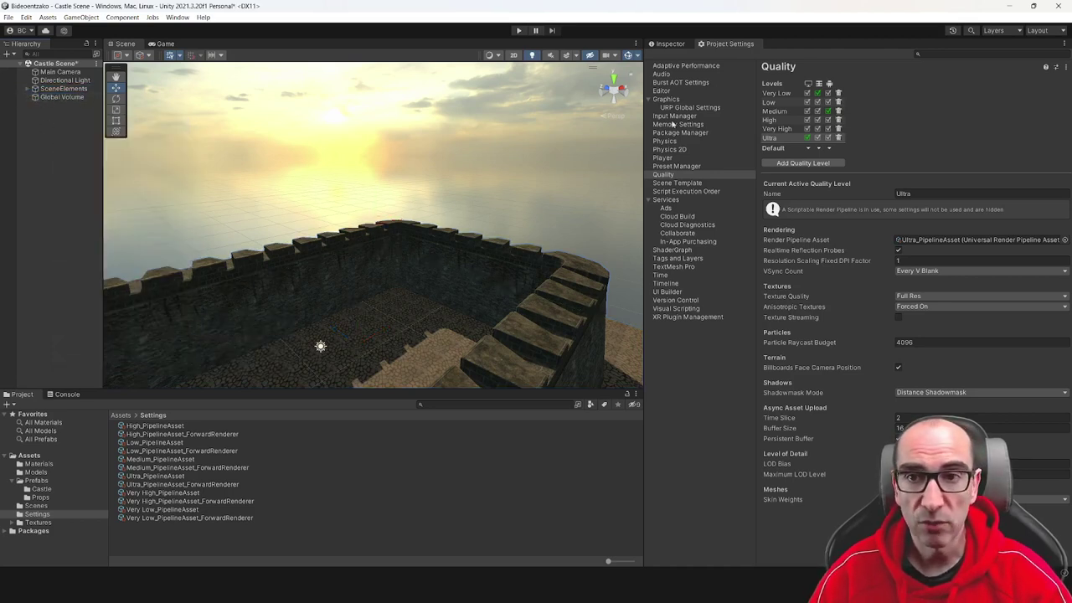
pyautogui.click(61, 97)
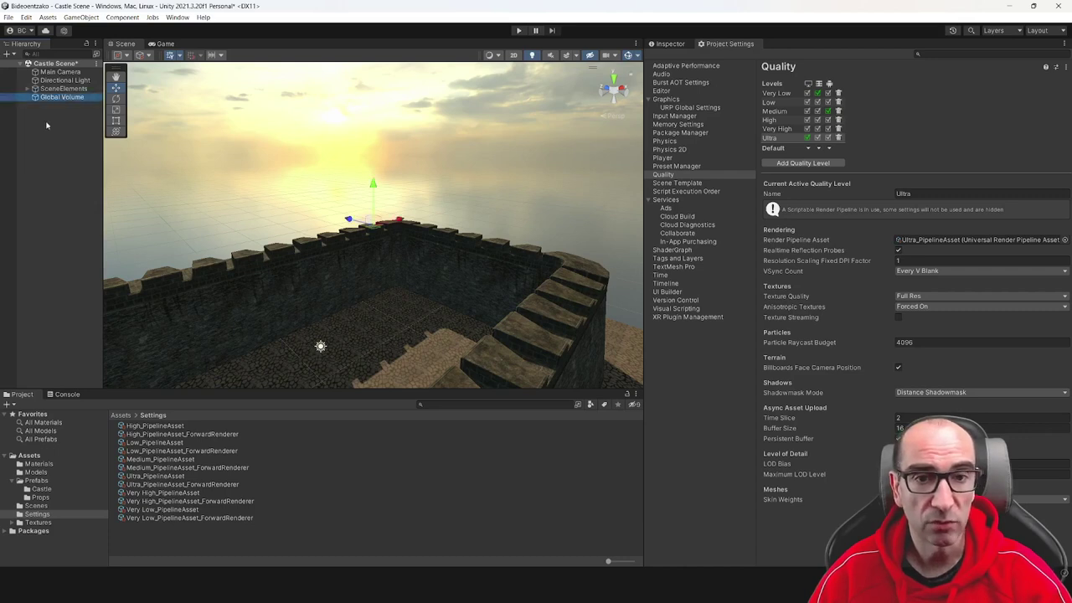
pyautogui.click(670, 46)
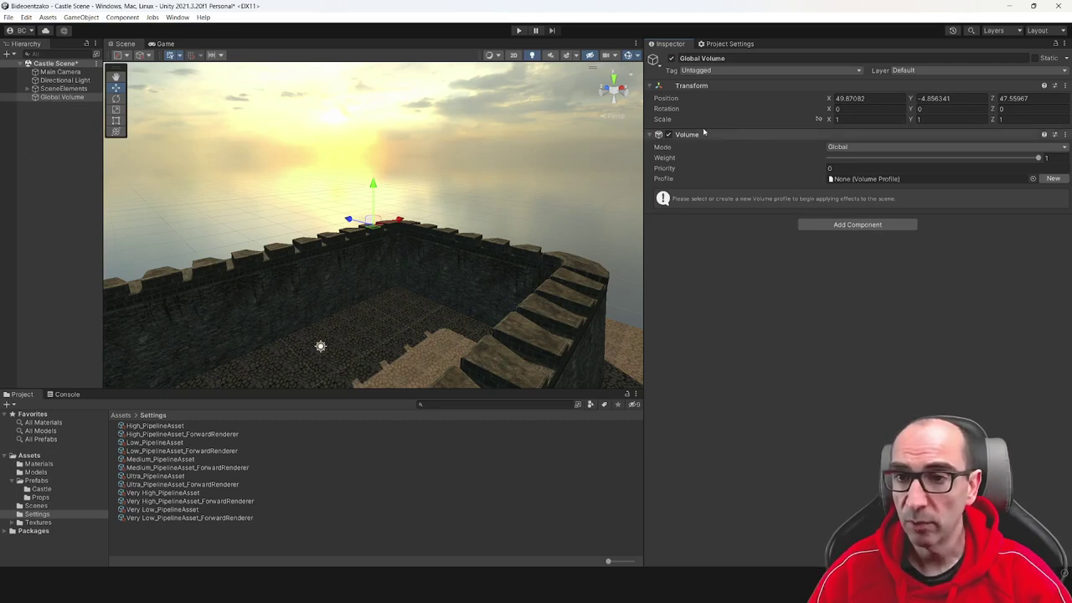
pyautogui.click(858, 148)
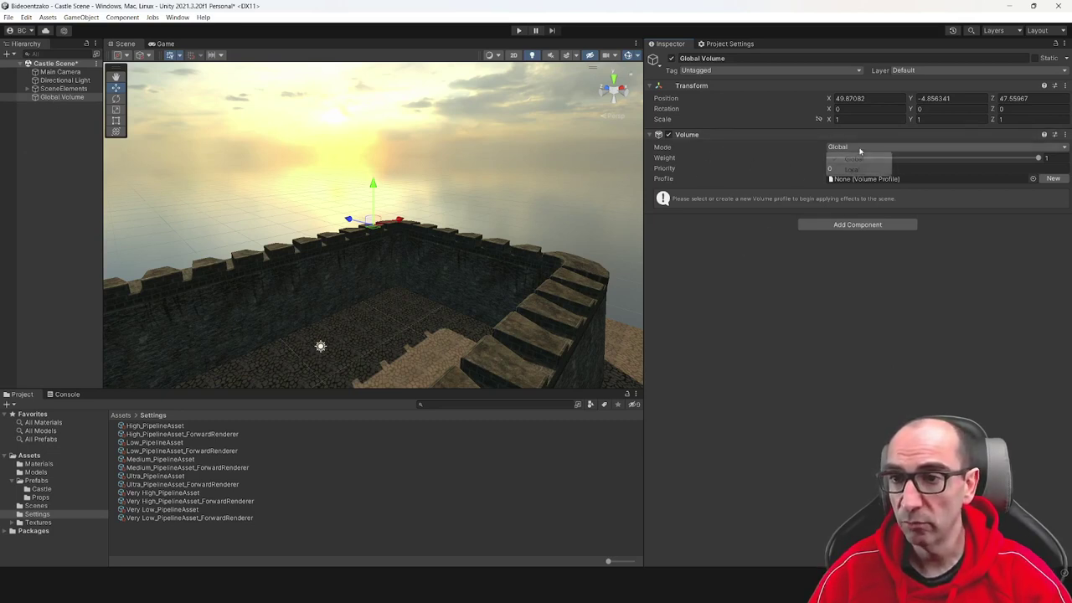
pyautogui.click(841, 159)
pyautogui.click(859, 148)
pyautogui.click(842, 158)
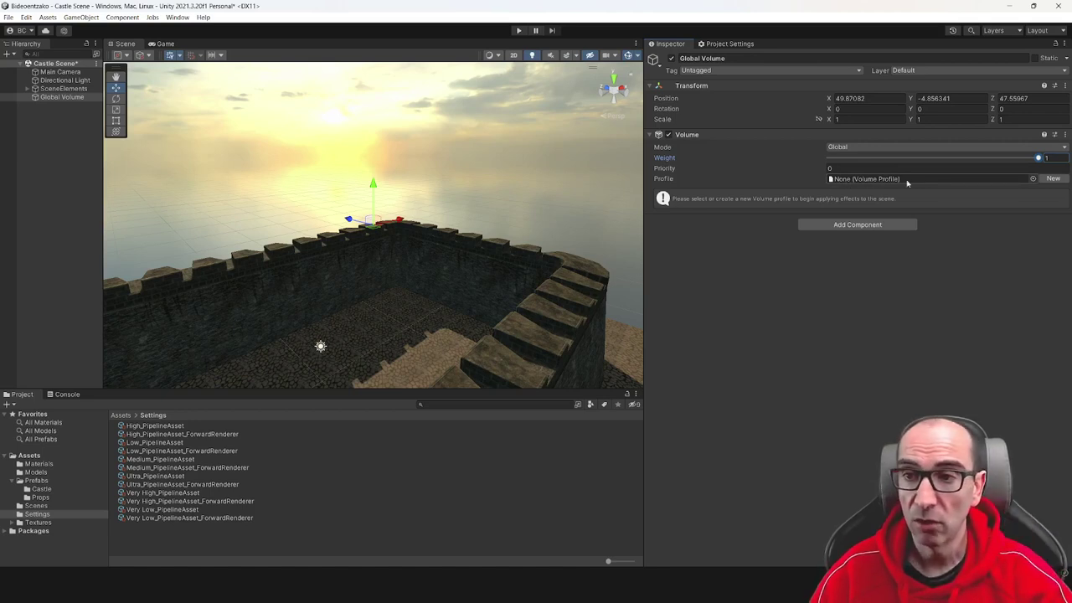
pyautogui.click(1055, 178)
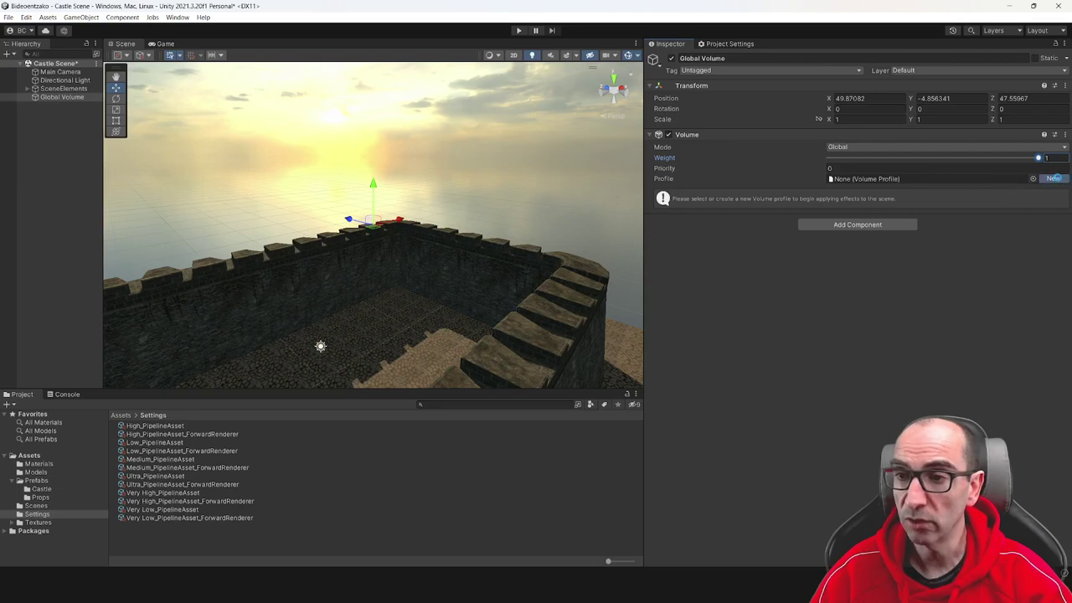
pyautogui.click(894, 179)
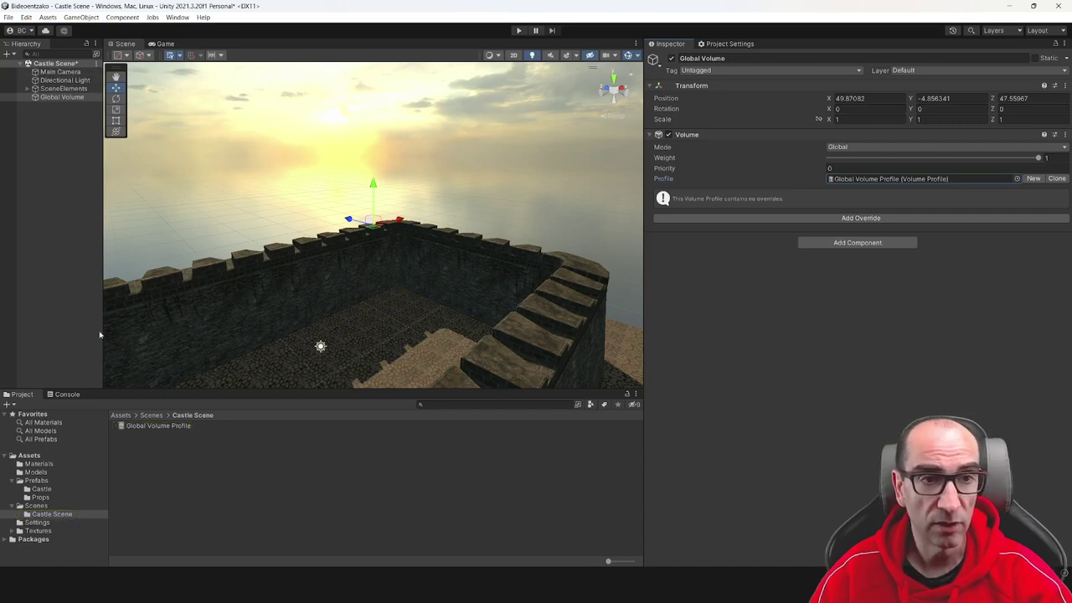
pyautogui.click(151, 427)
pyautogui.click(152, 416)
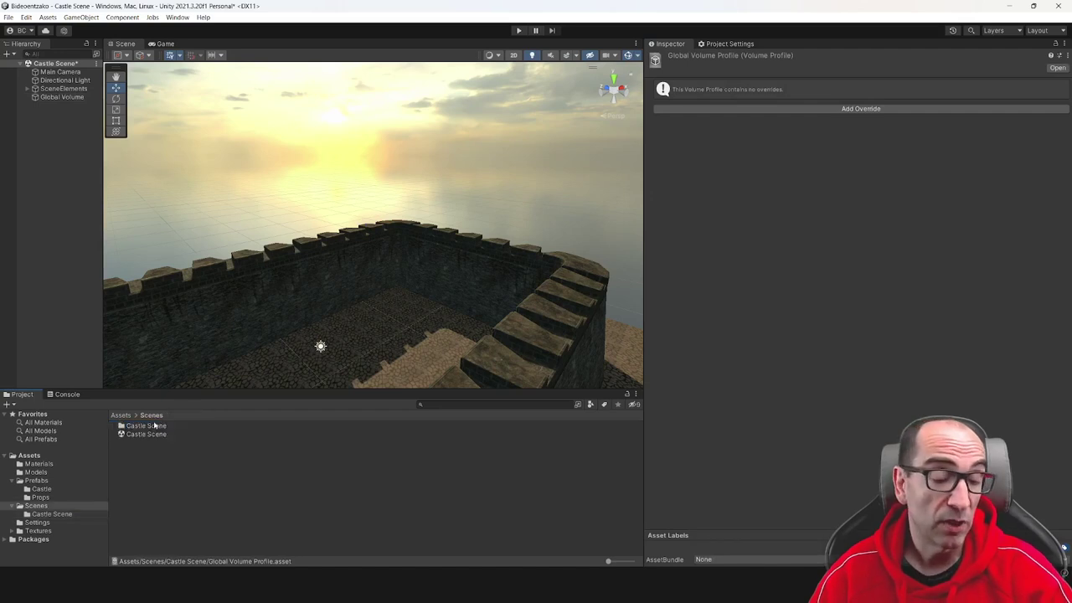
pyautogui.doubleClick(149, 425)
pyautogui.click(155, 427)
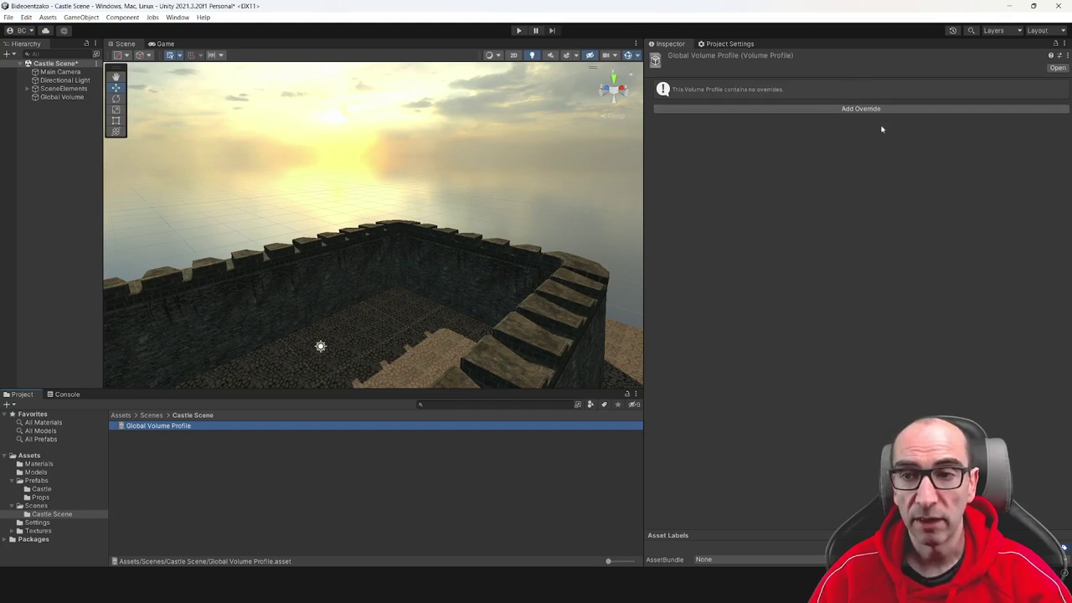
pyautogui.click(62, 97)
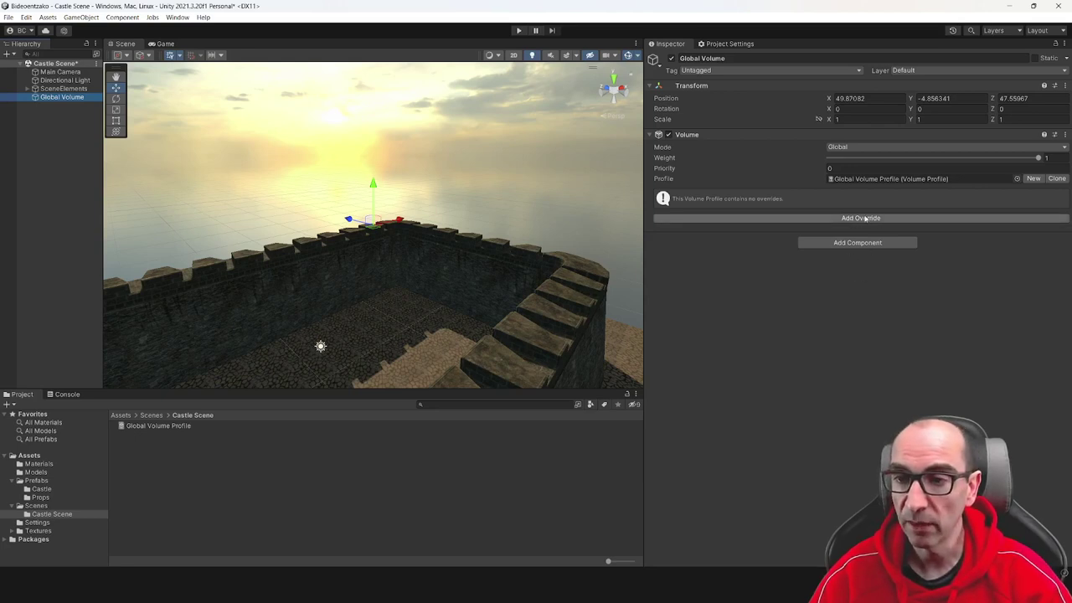
# - Choose Post-processing > Bloom from the Volume component's Add Override list
pyautogui.click(865, 217)
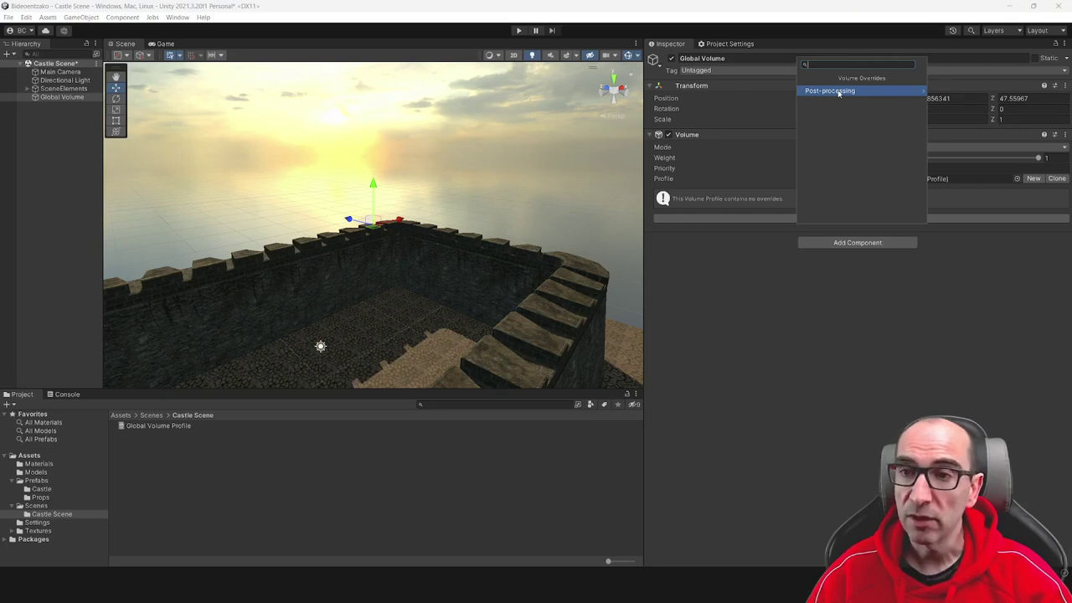
pyautogui.click(838, 91)
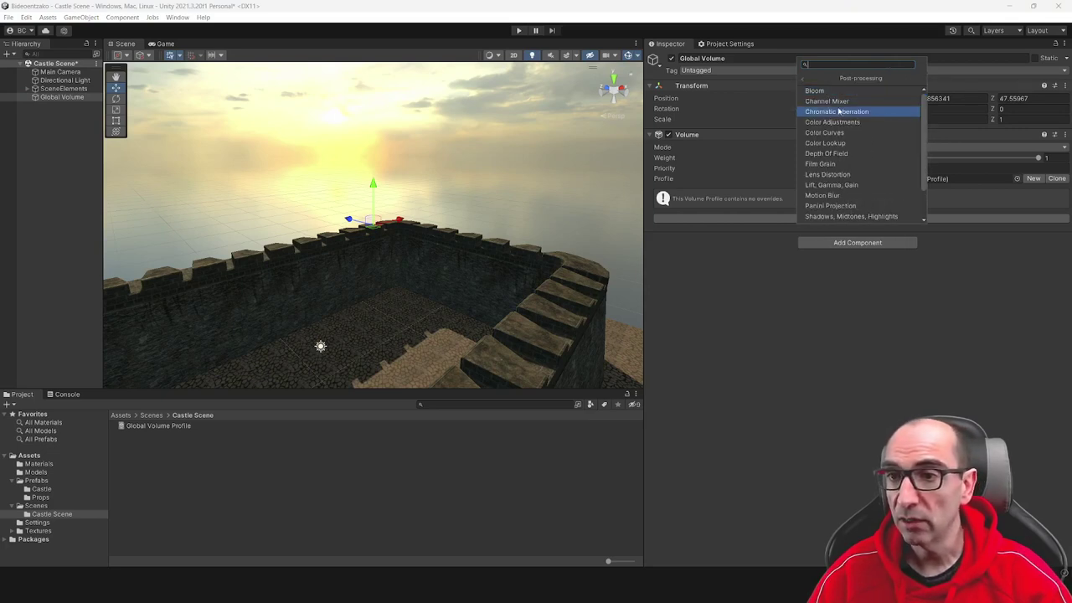
pyautogui.scroll(-2, 833, 126)
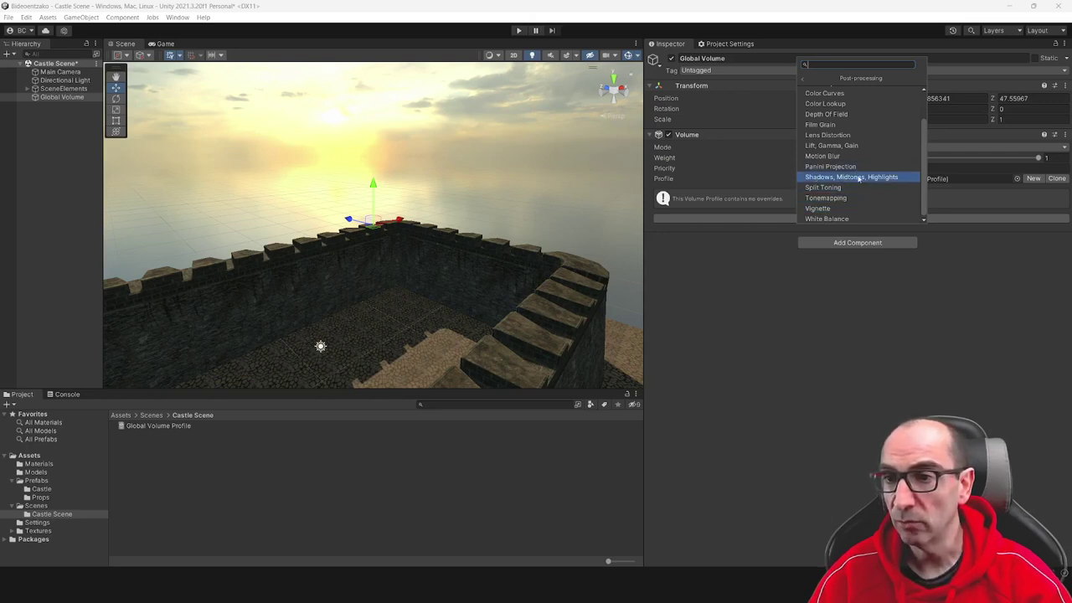
pyautogui.scroll(1, 829, 160)
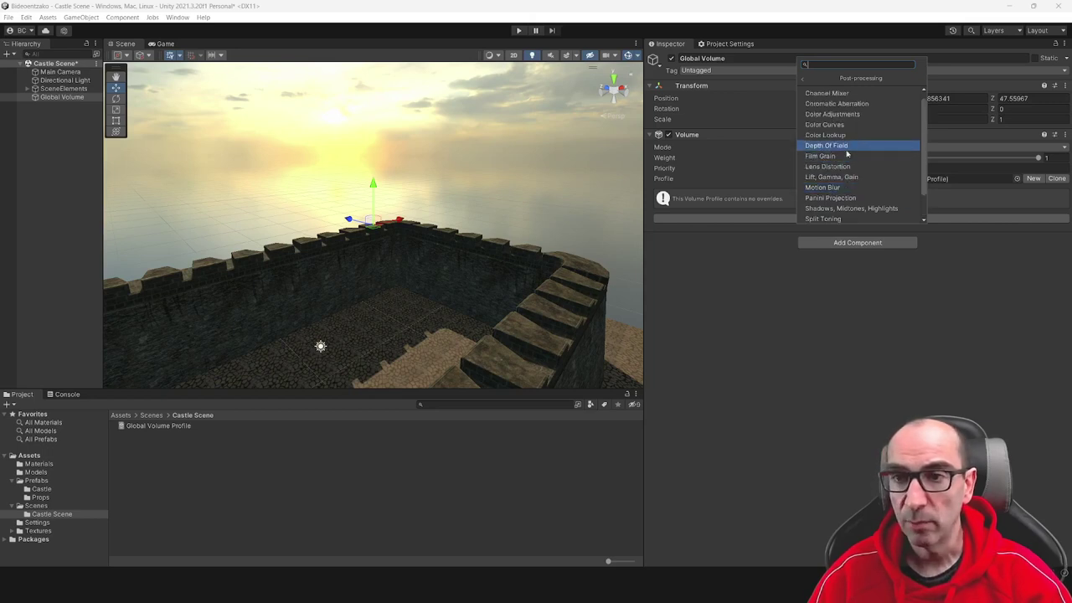
pyautogui.scroll(1, 844, 154)
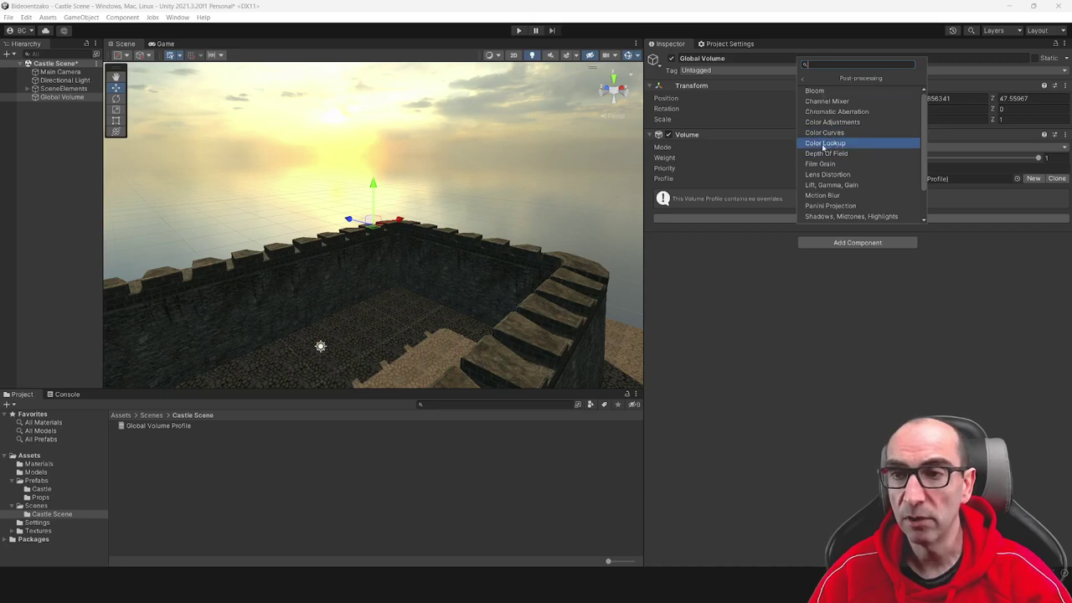
pyautogui.click(816, 90)
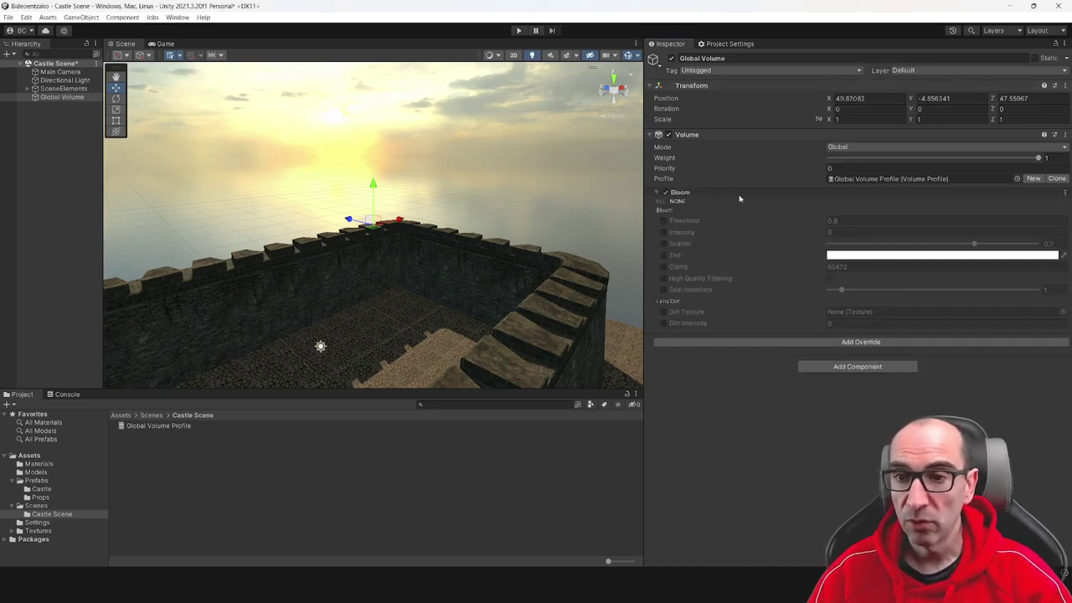
# - Clear all Bloom settings with NONE, then tick only Threshold and Intensity
pyautogui.moveTo(337, 187)
pyautogui.mouseDown(button='middle')
pyautogui.moveTo(457, 259)
pyautogui.moveTo(483, 255)
pyautogui.mouseUp(button='middle')
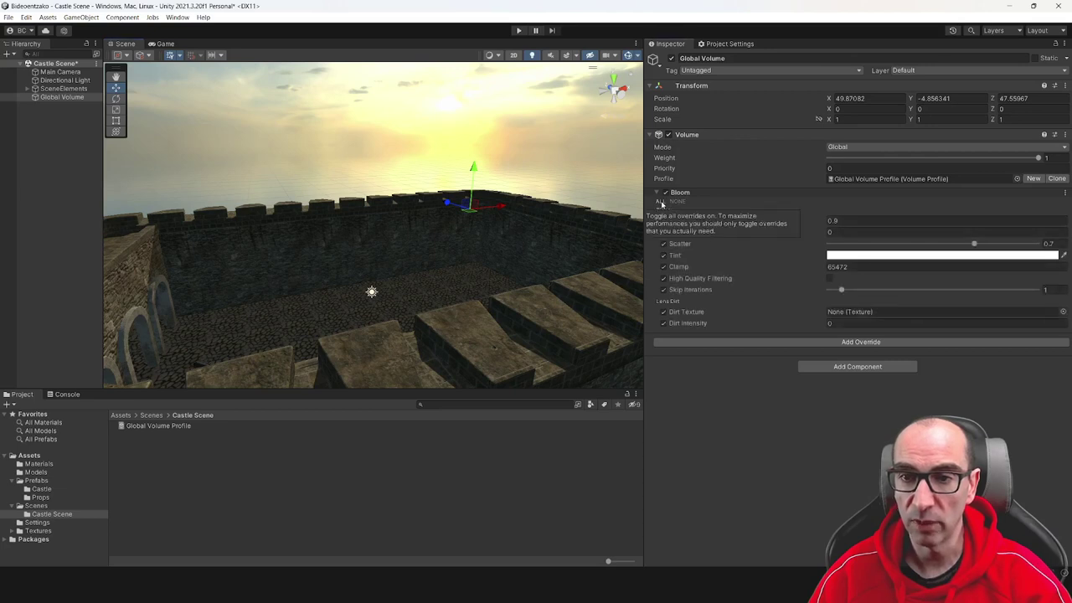
pyautogui.click(661, 202)
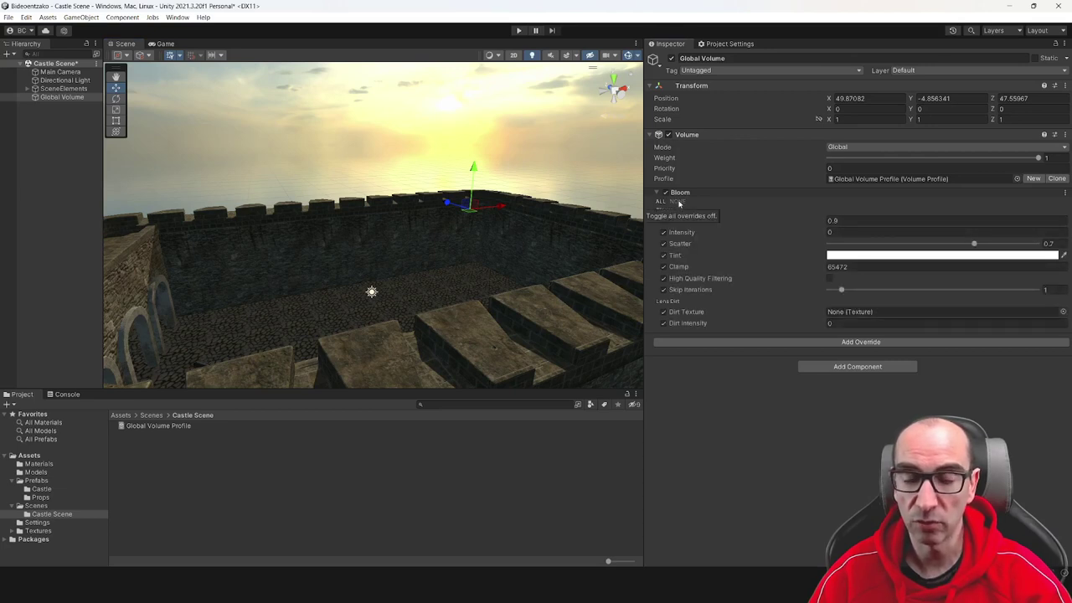
pyautogui.click(677, 202)
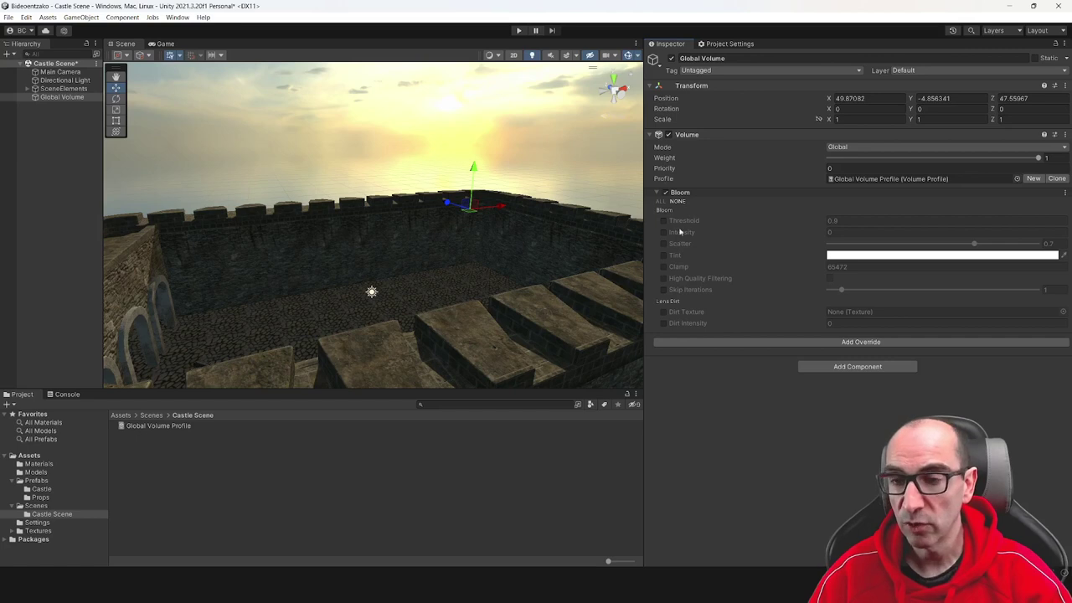
pyautogui.click(663, 221)
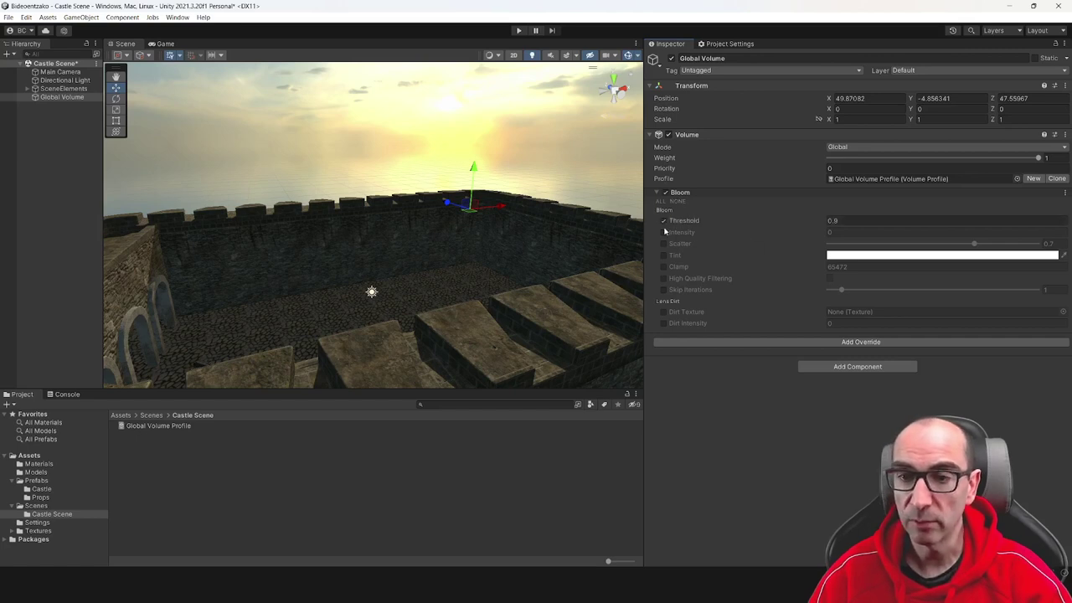
pyautogui.click(663, 232)
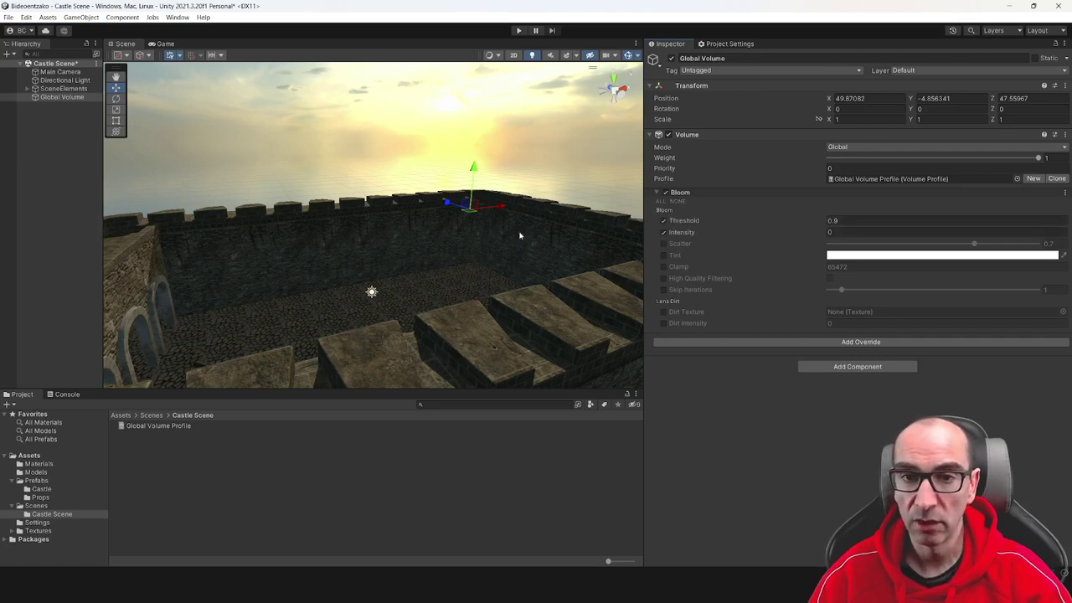
# - Raise the Bloom Intensity to 2.08
pyautogui.moveTo(520, 236); pyautogui.dragTo(530, 208, button='right')
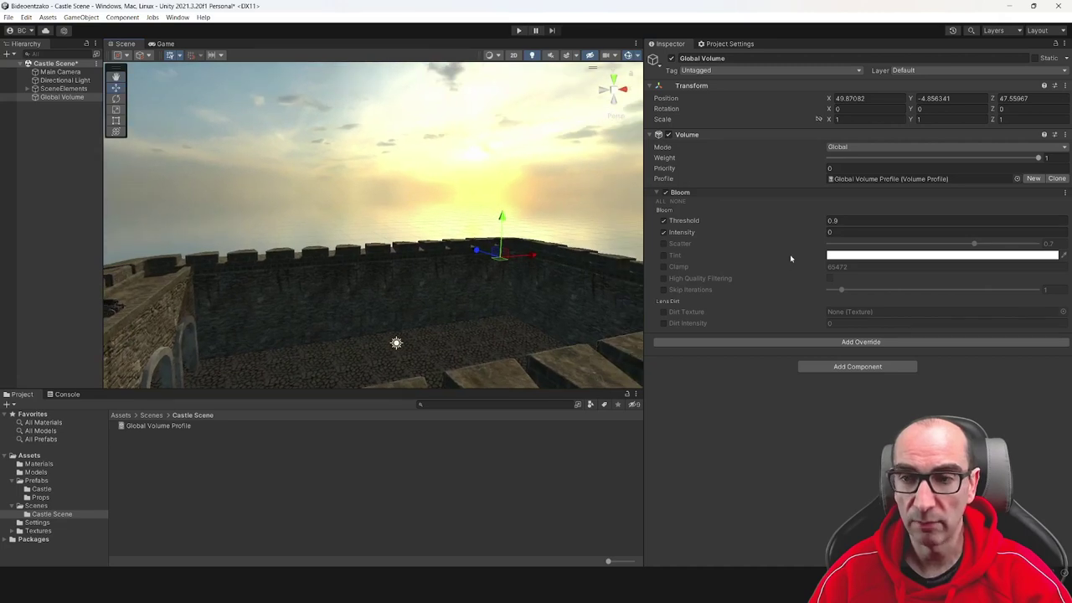
pyautogui.moveTo(817, 234); pyautogui.dragTo(862, 236)
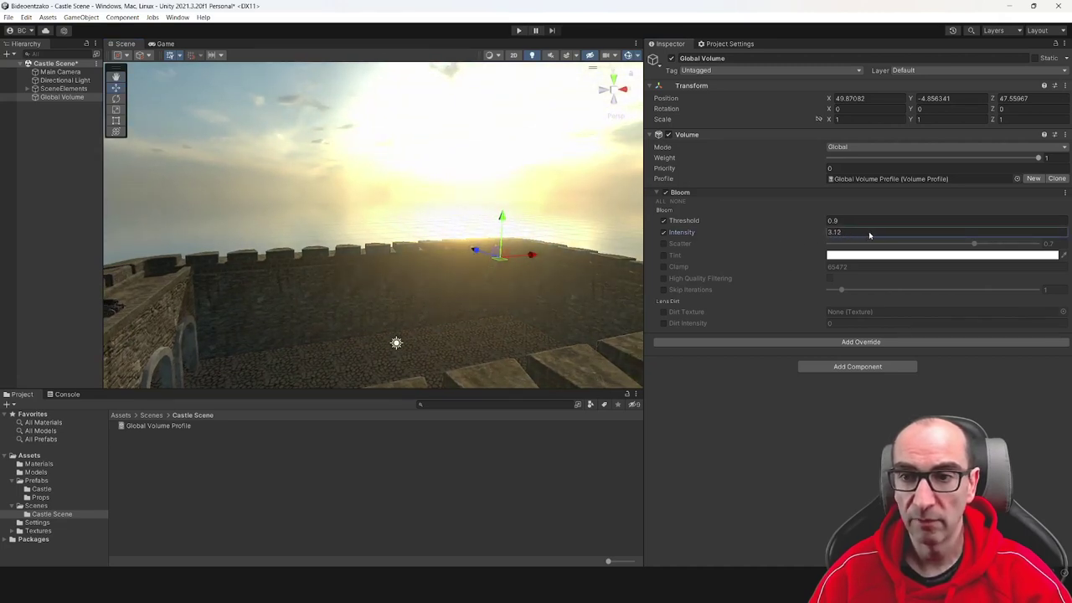
pyautogui.moveTo(862, 235); pyautogui.dragTo(855, 238)
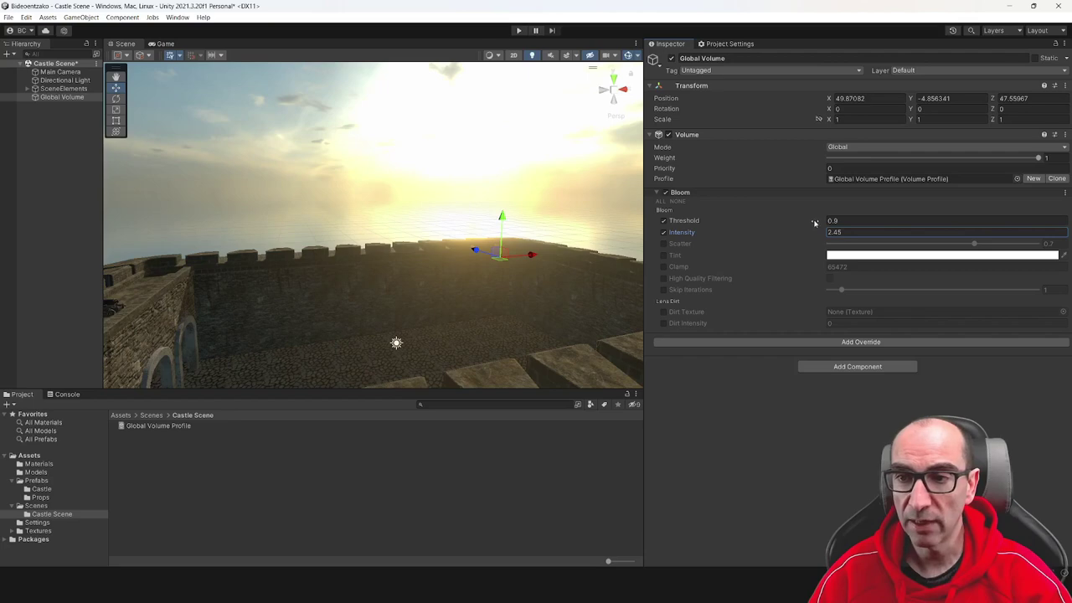
# - Bring the Bloom Threshold down to 0, then show the Post-processing override list
pyautogui.moveTo(813, 223); pyautogui.dragTo(804, 225)
pyautogui.moveTo(405, 338)
pyautogui.mouseDown(button='right')
pyautogui.moveTo(371, 293)
pyautogui.moveTo(360, 300)
pyautogui.mouseUp(button='right')
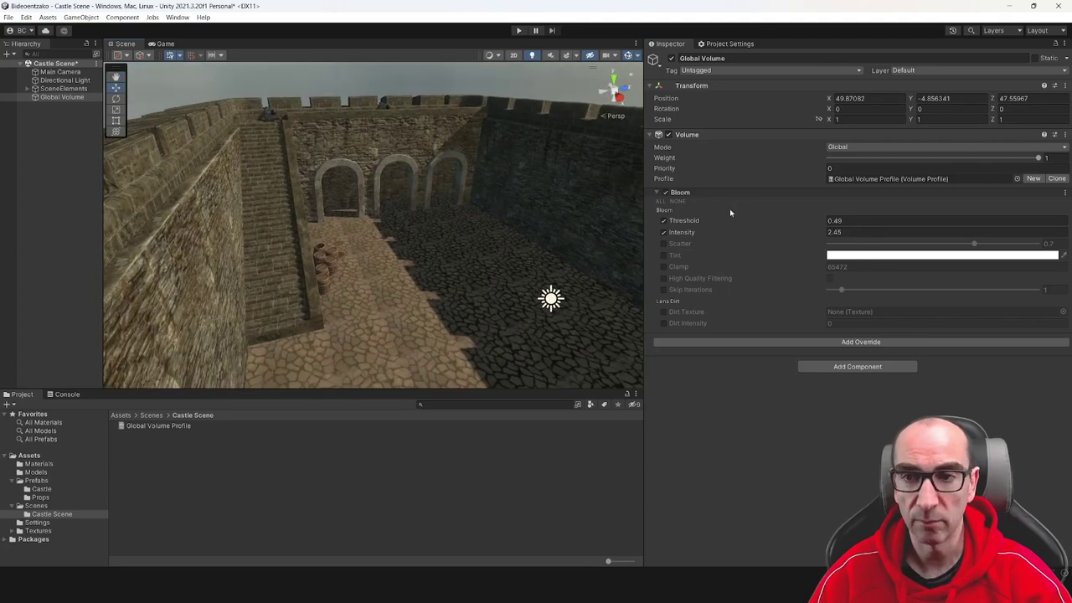
pyautogui.moveTo(816, 223); pyautogui.dragTo(809, 224)
pyautogui.moveTo(465, 267)
pyautogui.mouseDown(button='right')
pyautogui.moveTo(431, 267)
pyautogui.moveTo(429, 282)
pyautogui.moveTo(437, 279)
pyautogui.mouseUp(button='right')
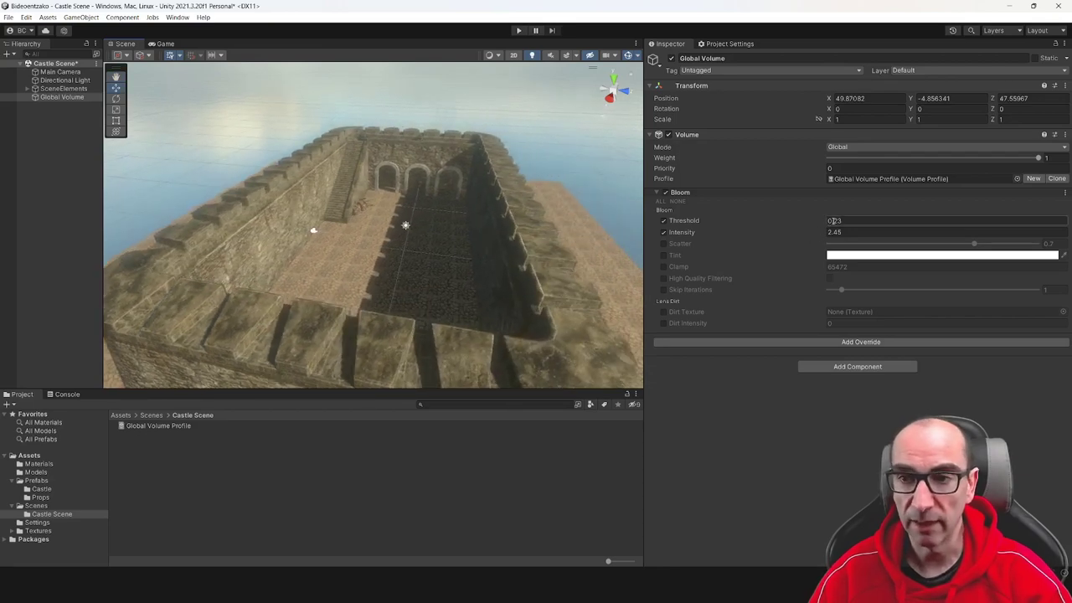
pyautogui.moveTo(821, 222); pyautogui.dragTo(812, 236)
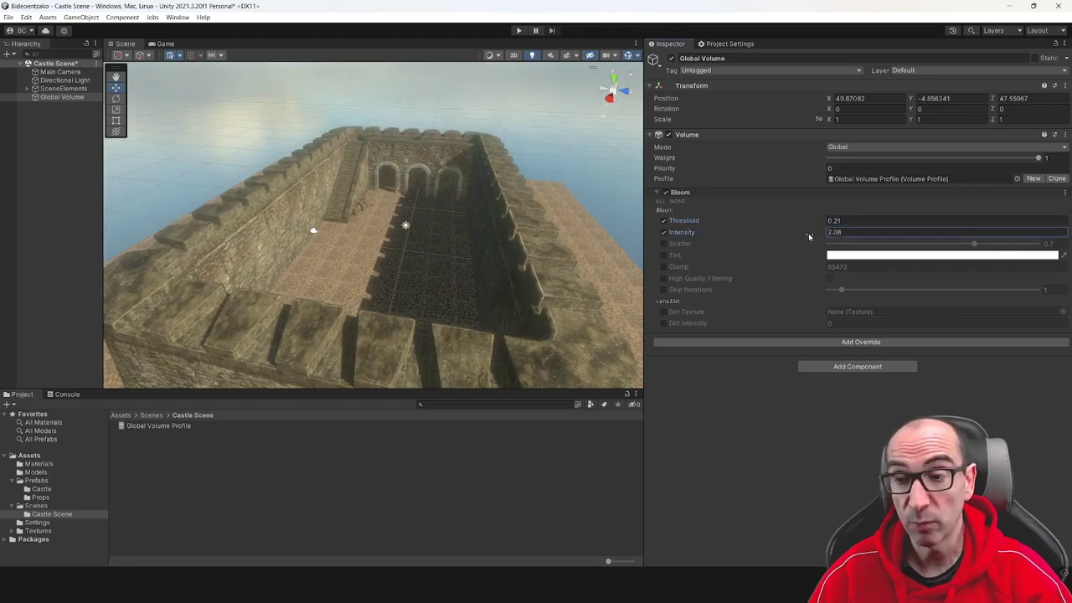
pyautogui.keyDown('alt'); pyautogui.moveTo(414, 263); pyautogui.dragTo(396, 273); pyautogui.keyUp('alt')
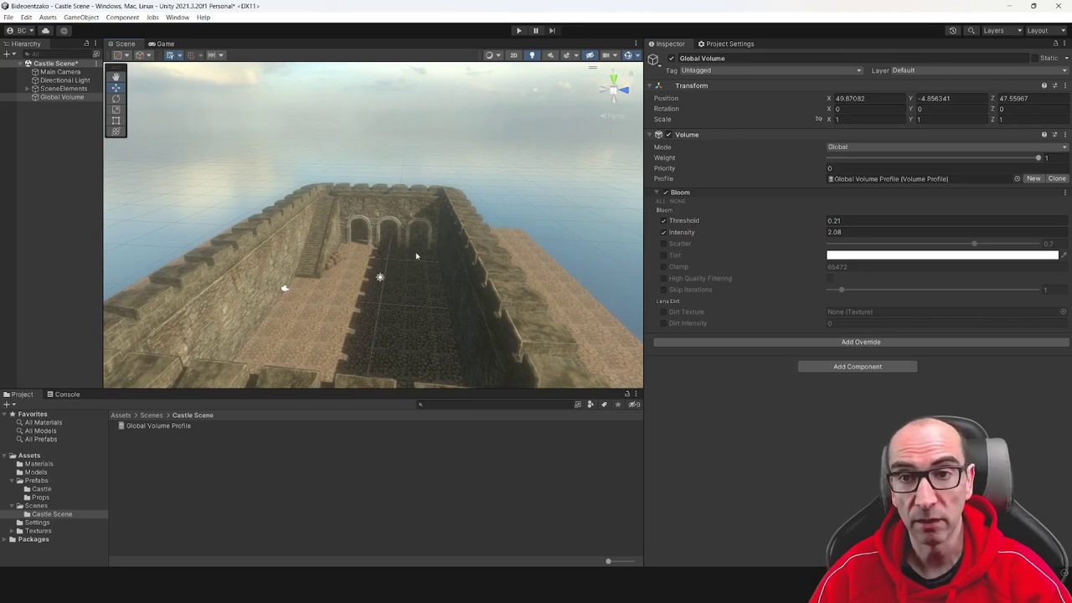
pyautogui.keyDown('alt'); pyautogui.moveTo(548, 258); pyautogui.dragTo(461, 265); pyautogui.keyUp('alt')
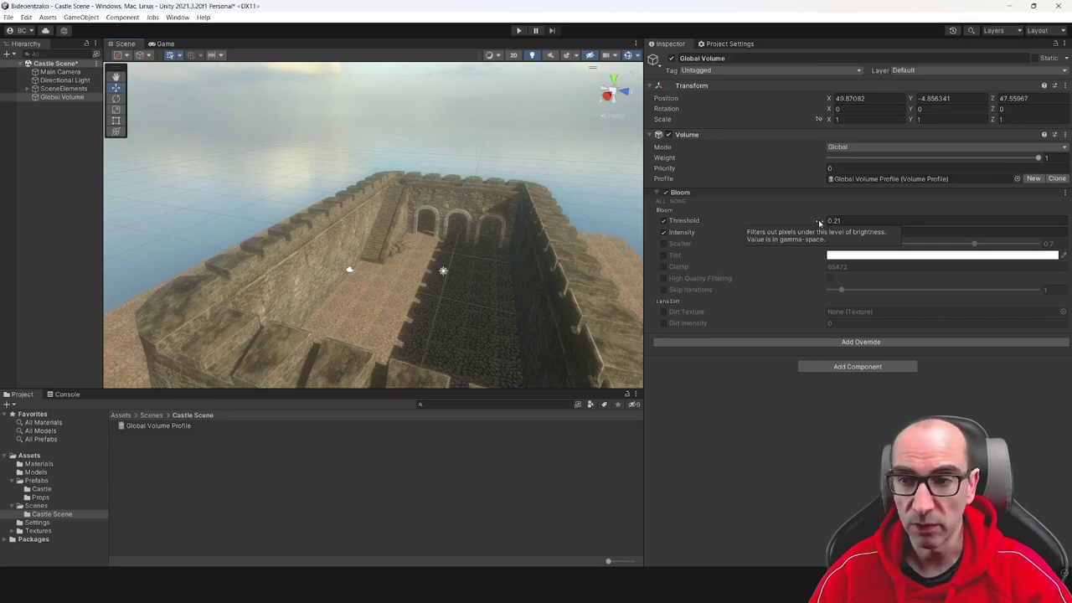
pyautogui.click(819, 222)
pyautogui.moveTo(820, 222); pyautogui.dragTo(779, 222)
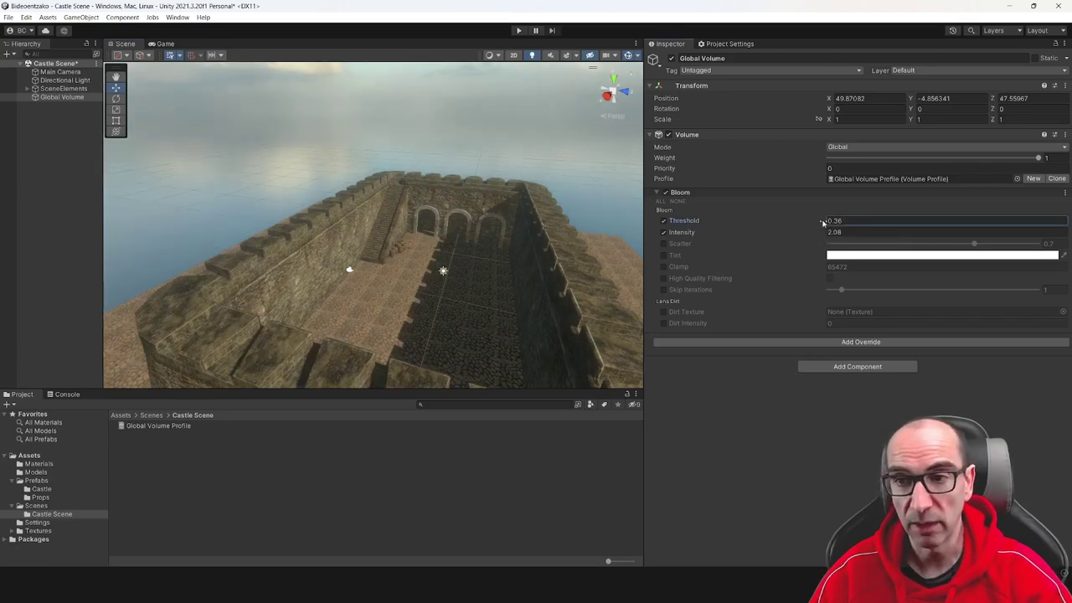
pyautogui.click(729, 342)
pyautogui.click(728, 382)
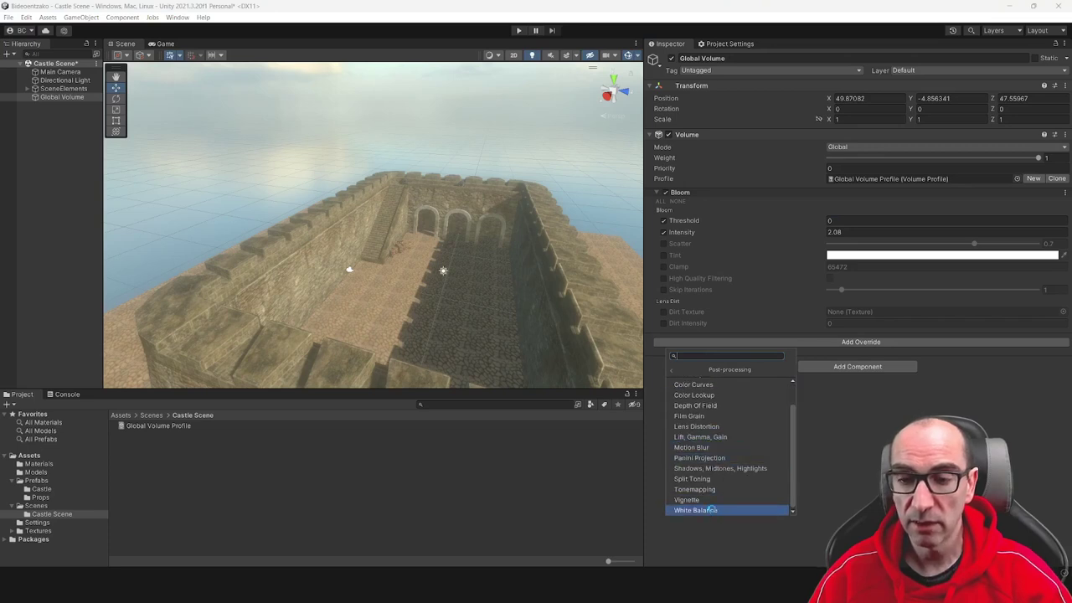
# - Add White Balance, enable its Temperature and set it to 35.7
pyautogui.click(713, 510)
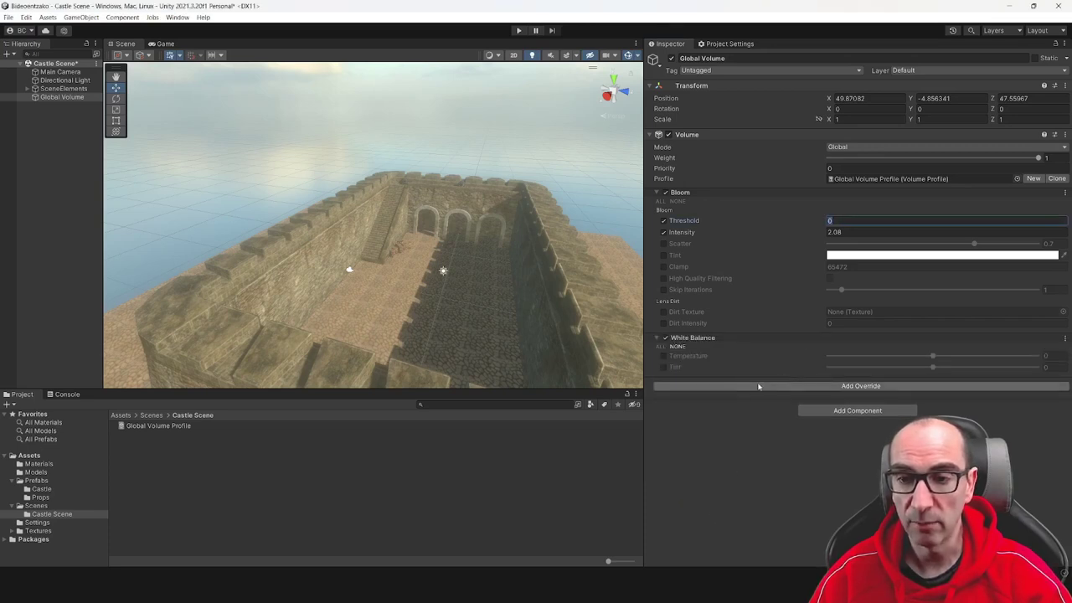
pyautogui.click(663, 356)
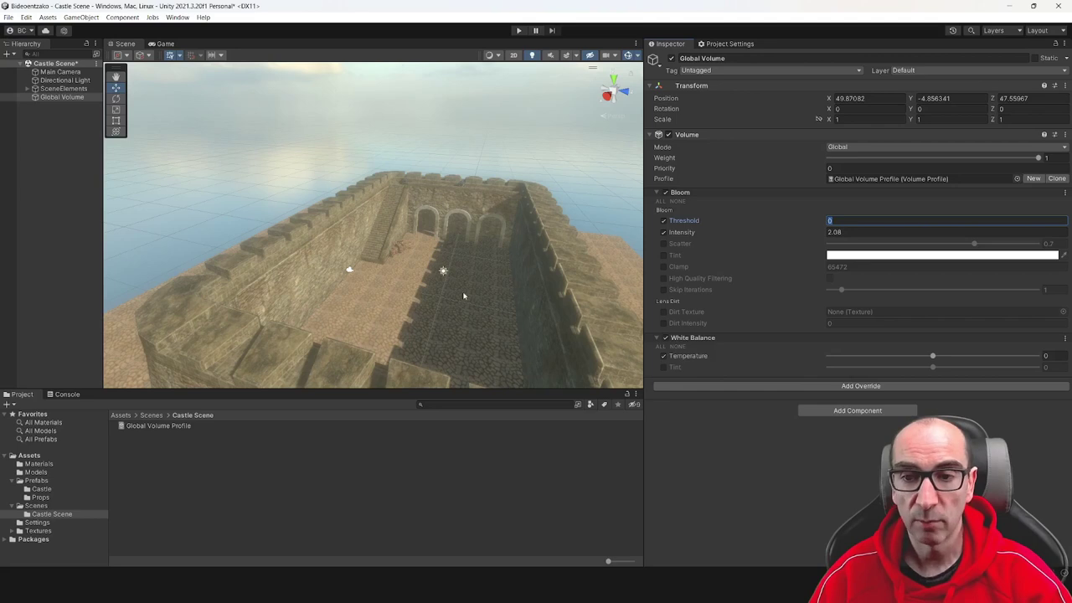
pyautogui.moveTo(932, 356)
pyautogui.mouseDown()
pyautogui.moveTo(881, 360)
pyautogui.moveTo(979, 365)
pyautogui.moveTo(969, 365)
pyautogui.mouseUp()
pyautogui.press('f')
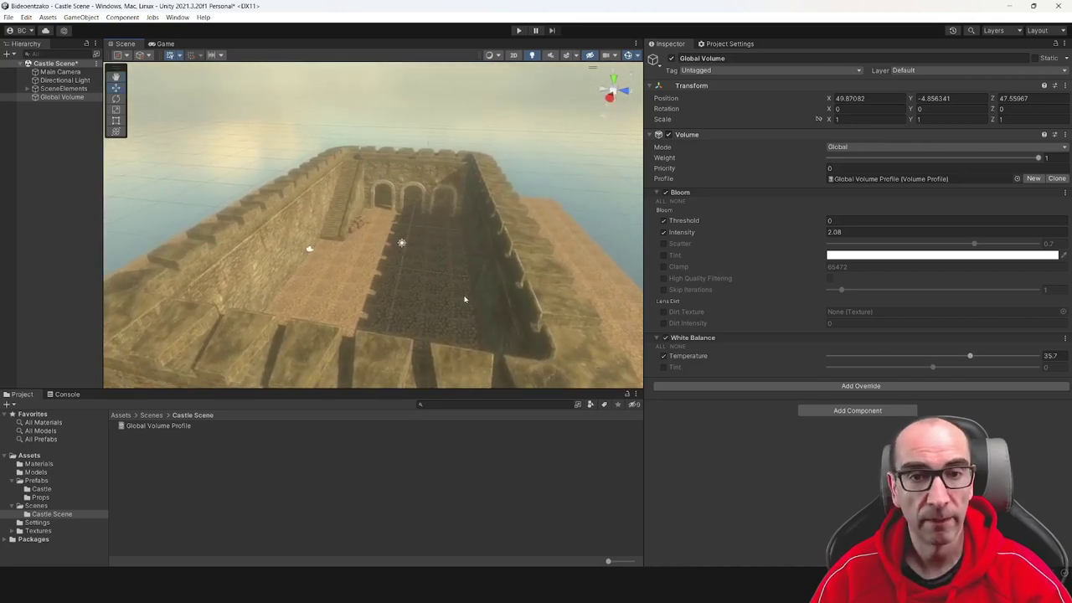
pyautogui.click(844, 385)
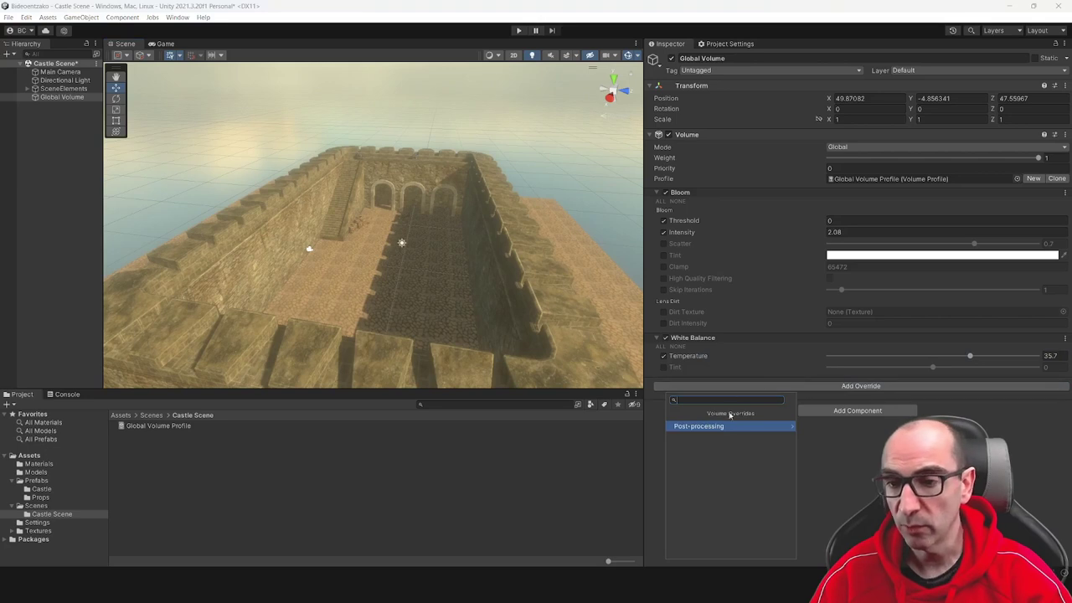
pyautogui.click(761, 427)
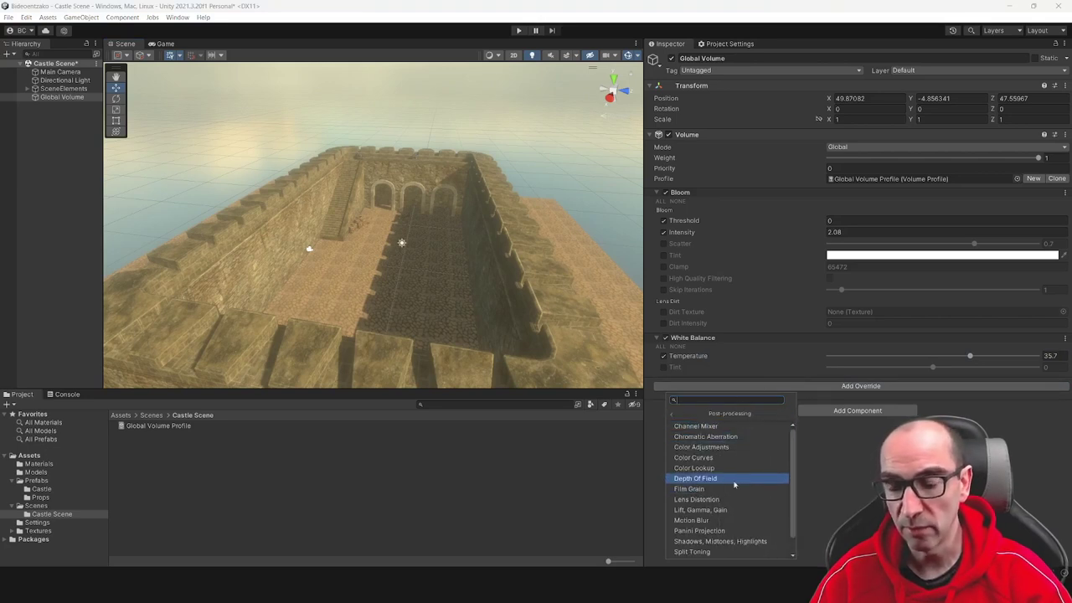
pyautogui.scroll(-1, 712, 471)
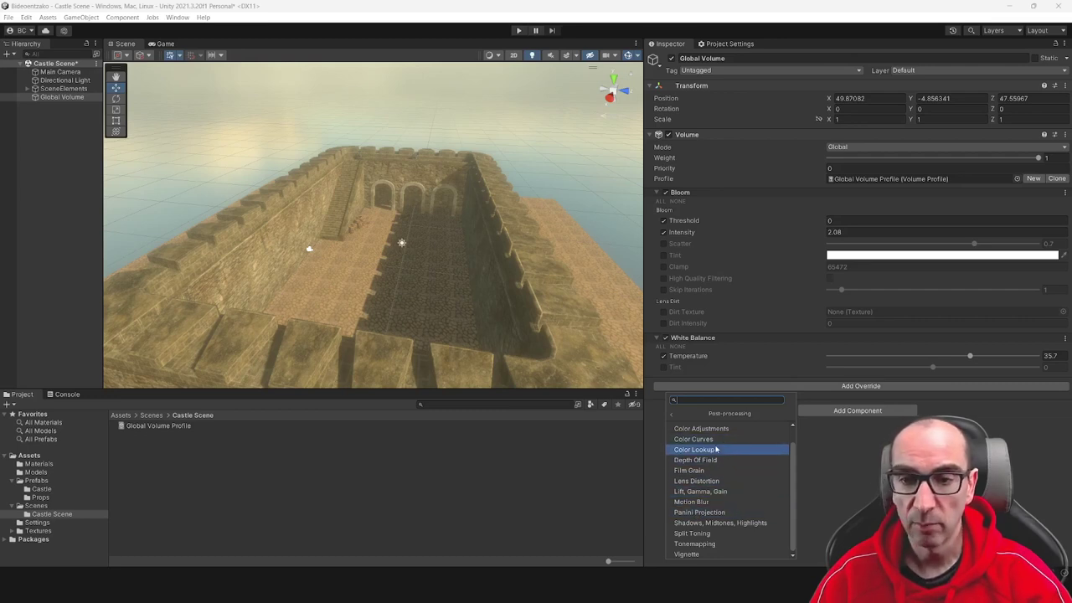
pyautogui.click(829, 456)
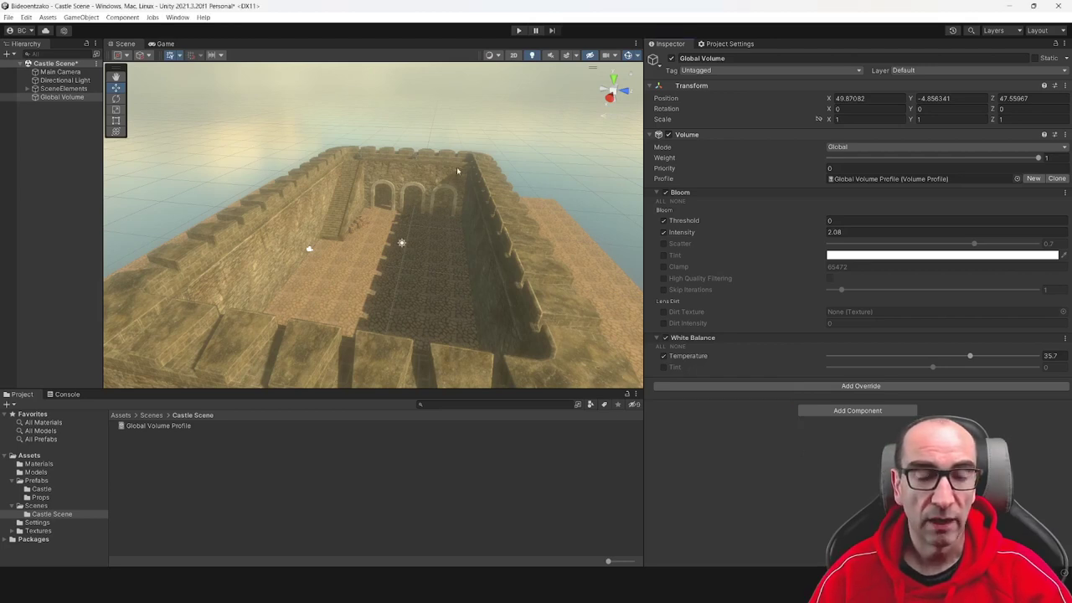
# - Orbit around the castle and save the Castle Scene with Ctrl+S
pyautogui.moveTo(403, 264); pyautogui.dragTo(386, 236, button='right')
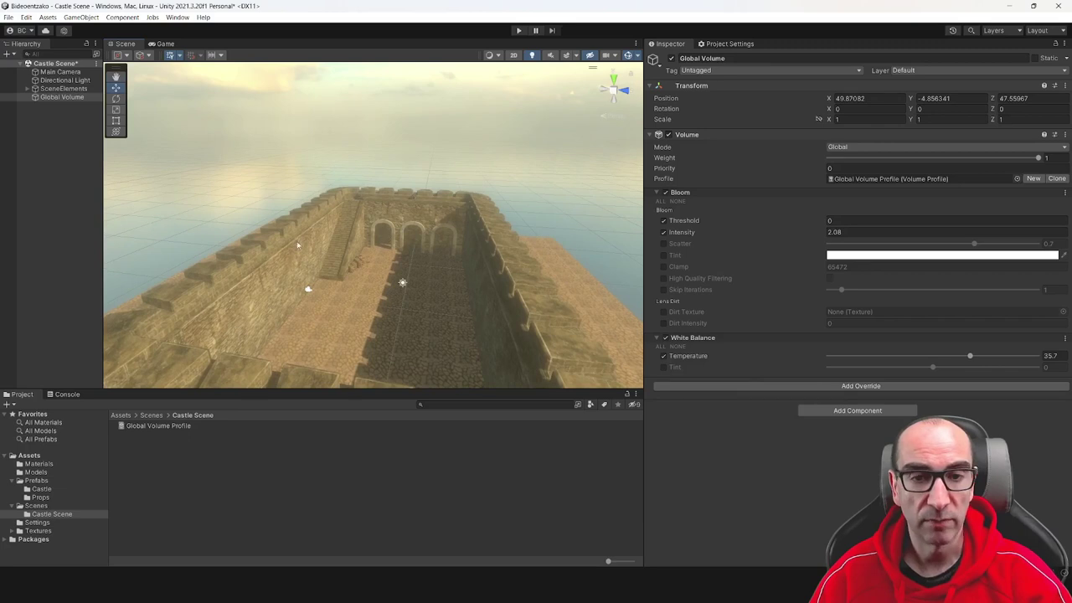
pyautogui.moveTo(297, 244); pyautogui.dragTo(328, 243, button='right')
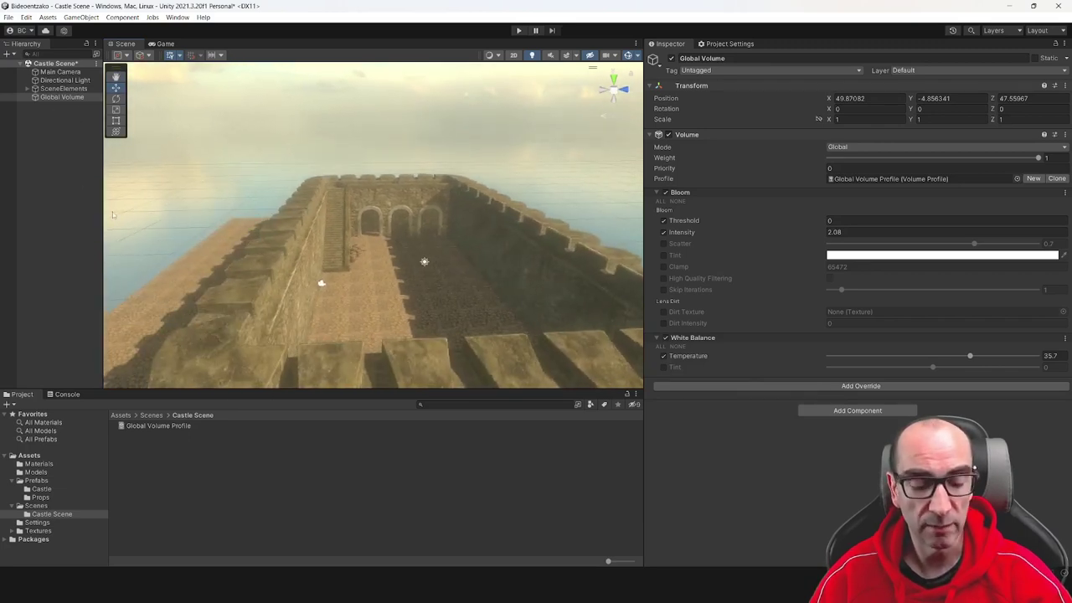
pyautogui.hotkey('ctrl', 's')
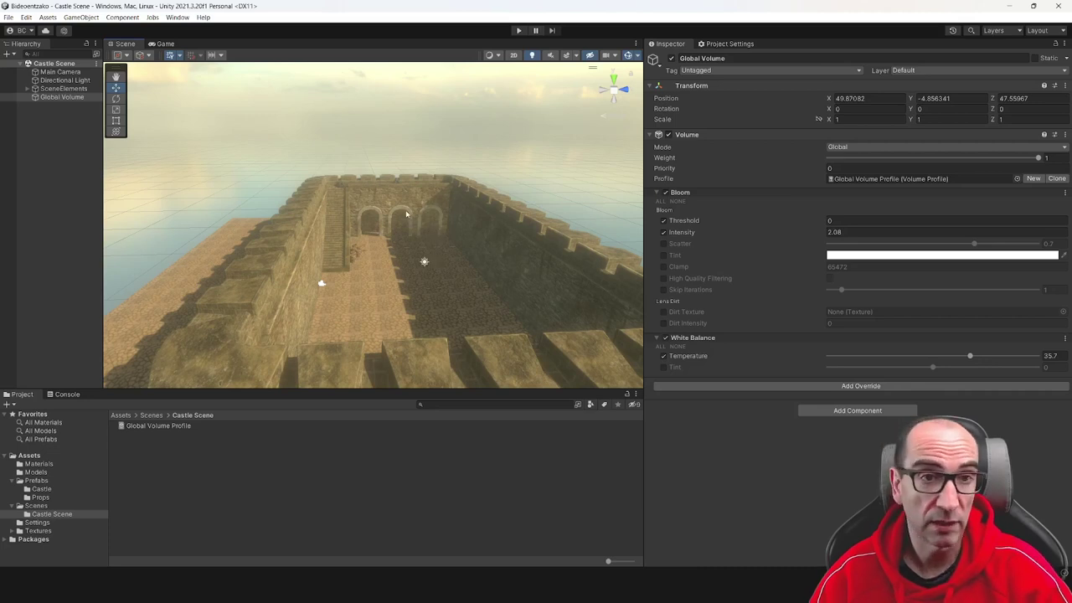
# - Switch the Quality level to Very Low and back to Ultra
pyautogui.click(724, 46)
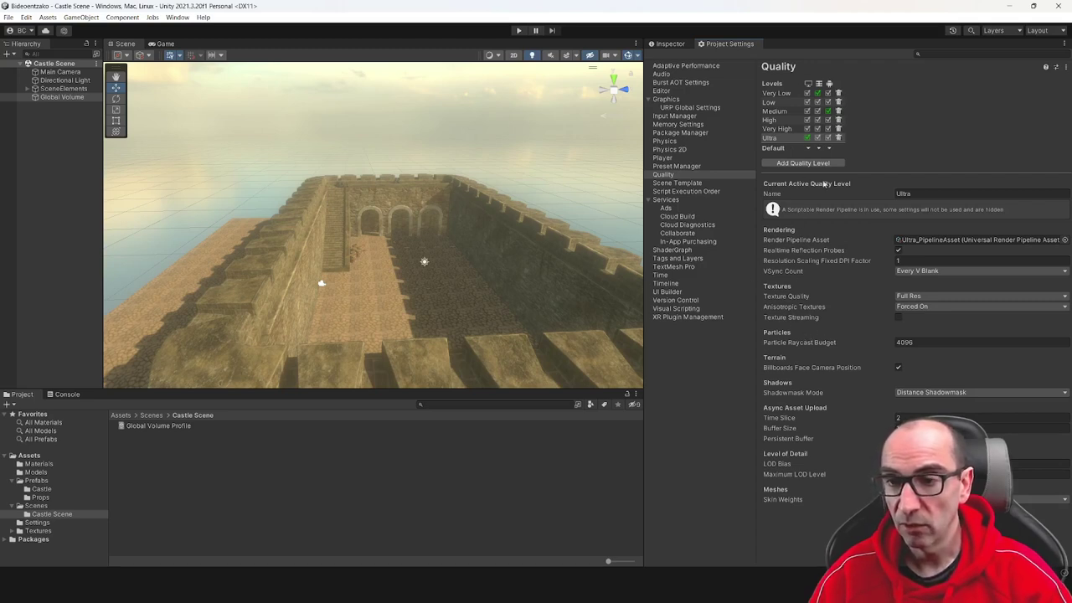
pyautogui.click(777, 93)
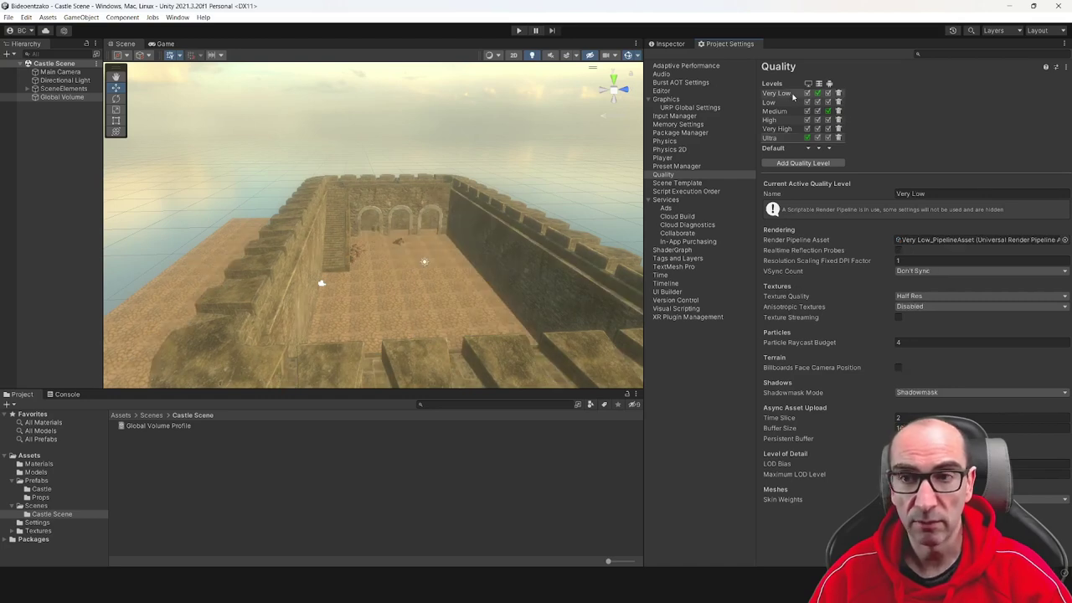
pyautogui.click(783, 138)
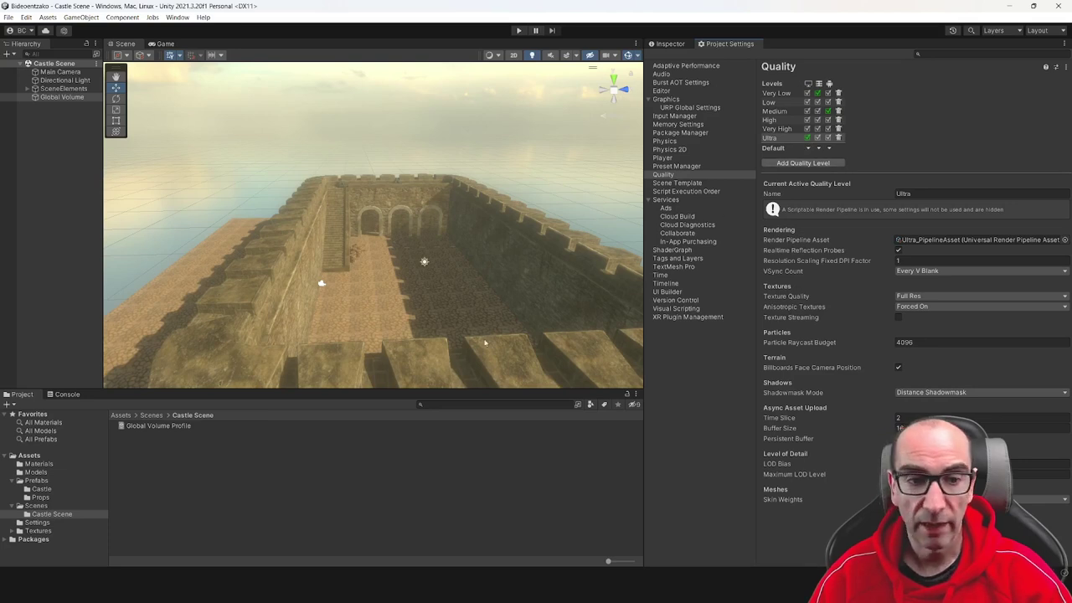
# - Locate Ultra_PipelineAsset via Graphics settings and show its properties in the Inspector
pyautogui.click(695, 108)
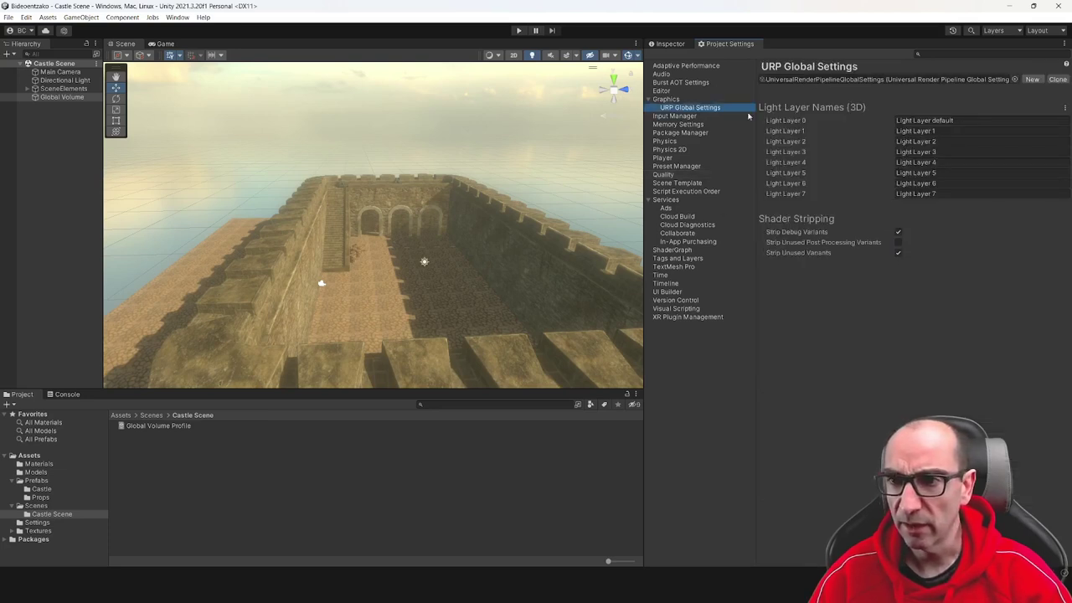
pyautogui.click(687, 99)
pyautogui.click(844, 93)
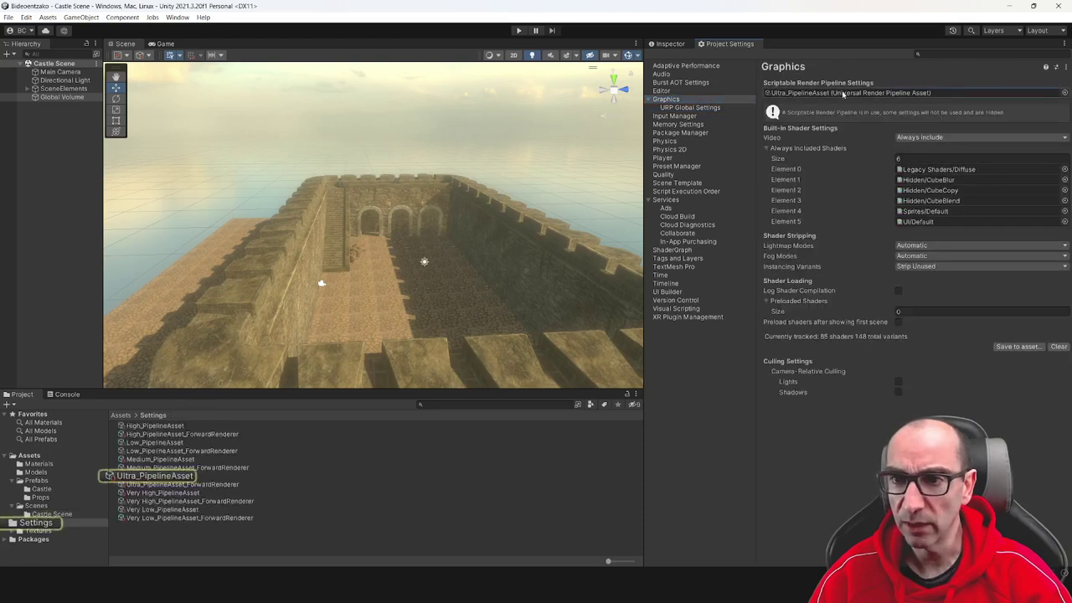
pyautogui.click(155, 476)
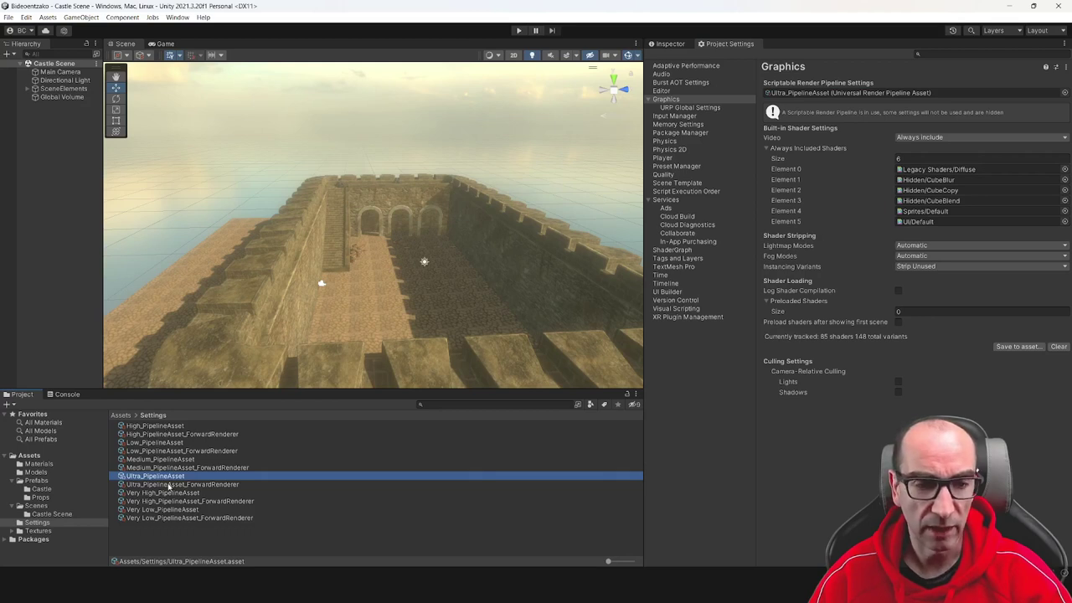
pyautogui.click(670, 44)
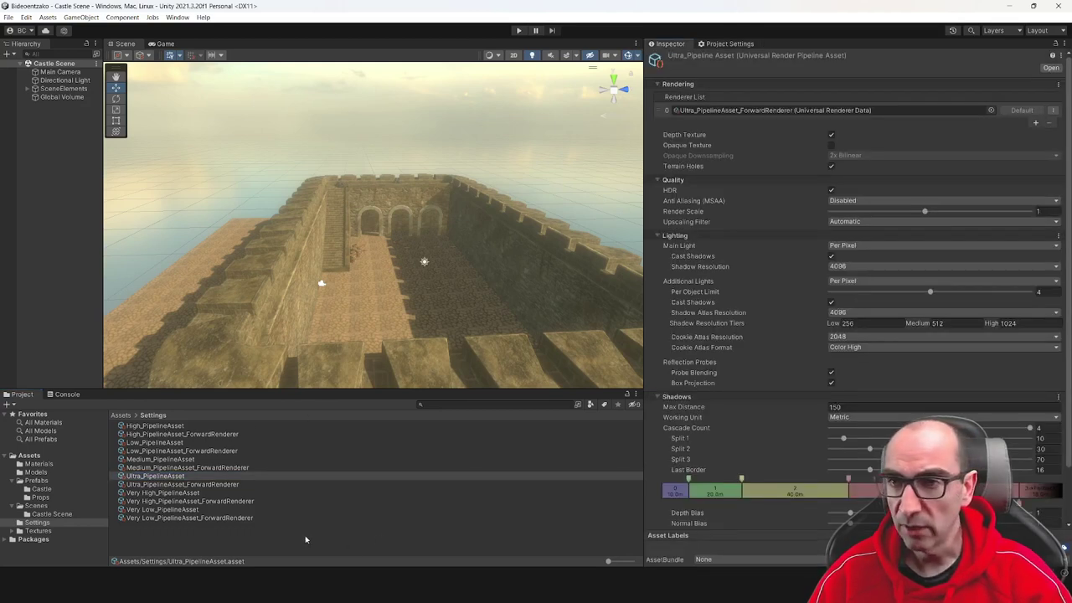
# - Toggle Post-processing on Ultra_PipelineAsset_ForwardRenderer off and on, leaving it enabled
pyautogui.click(351, 484)
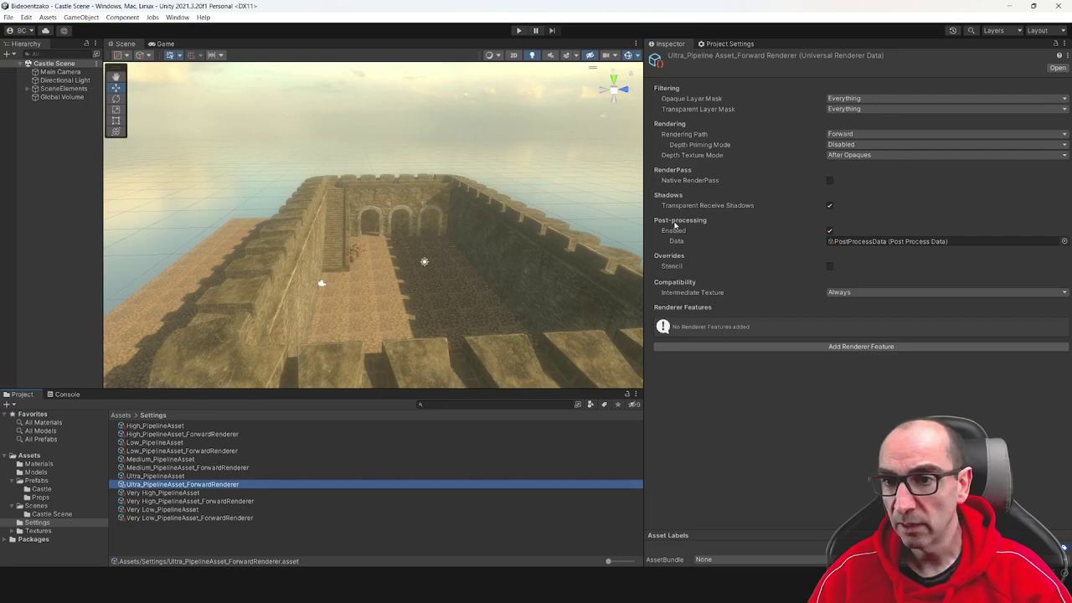
pyautogui.click(828, 230)
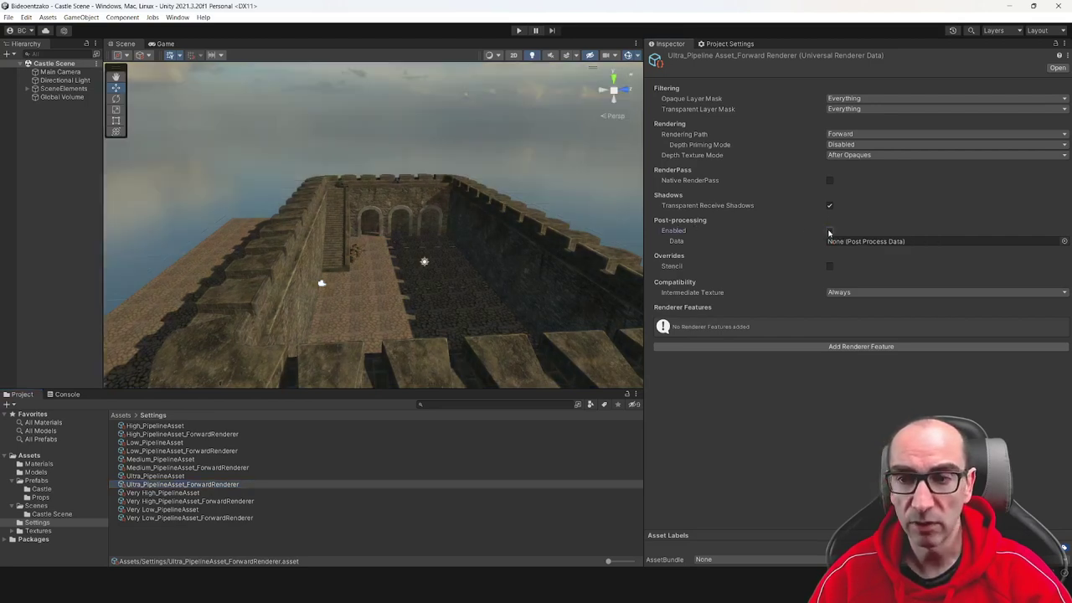
pyautogui.click(829, 231)
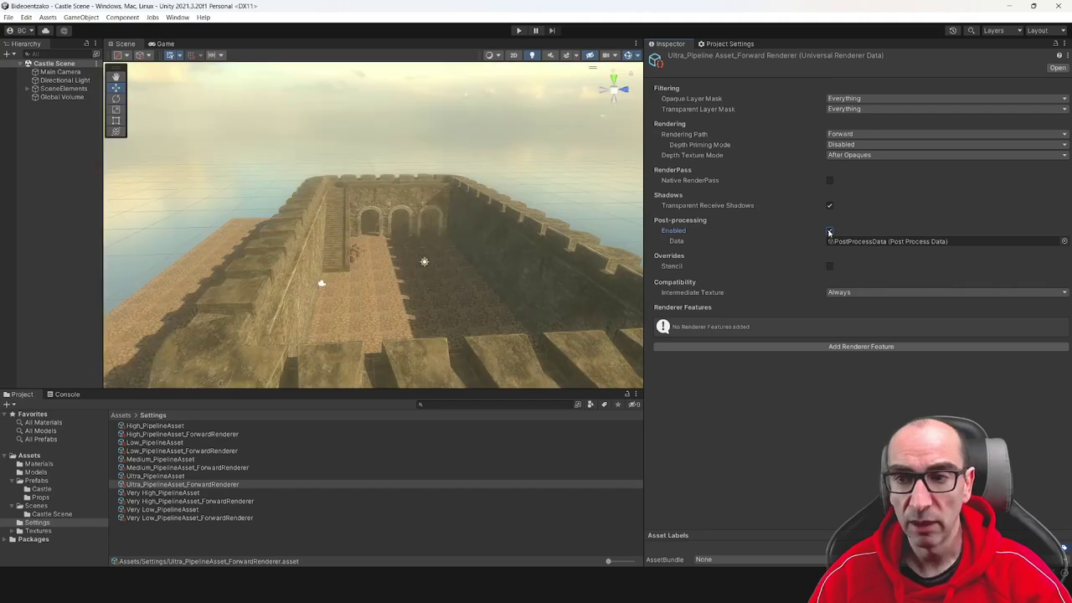
pyautogui.click(829, 231)
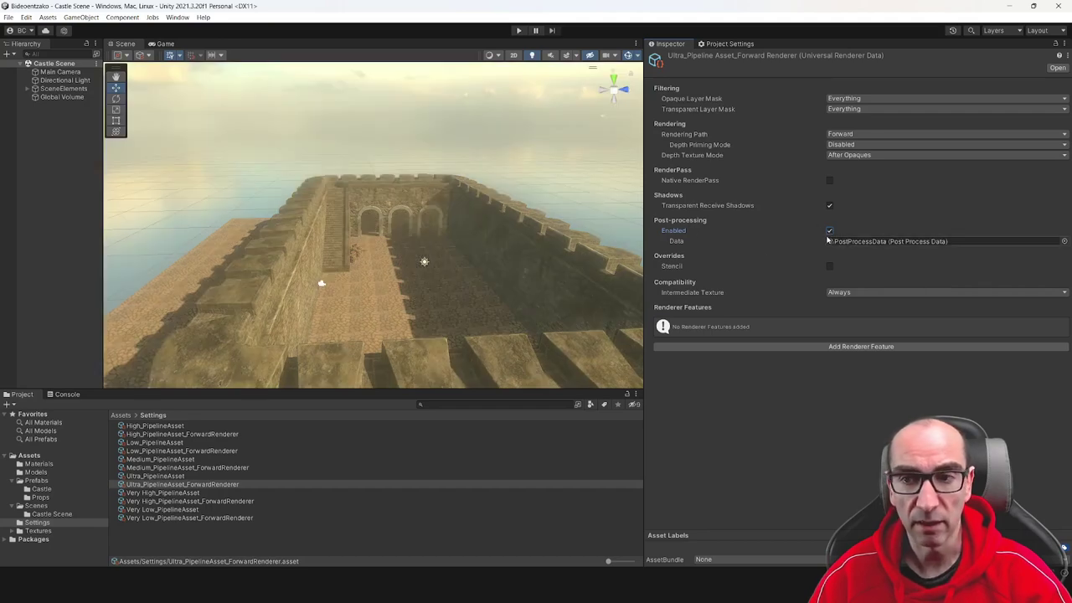
pyautogui.click(829, 231)
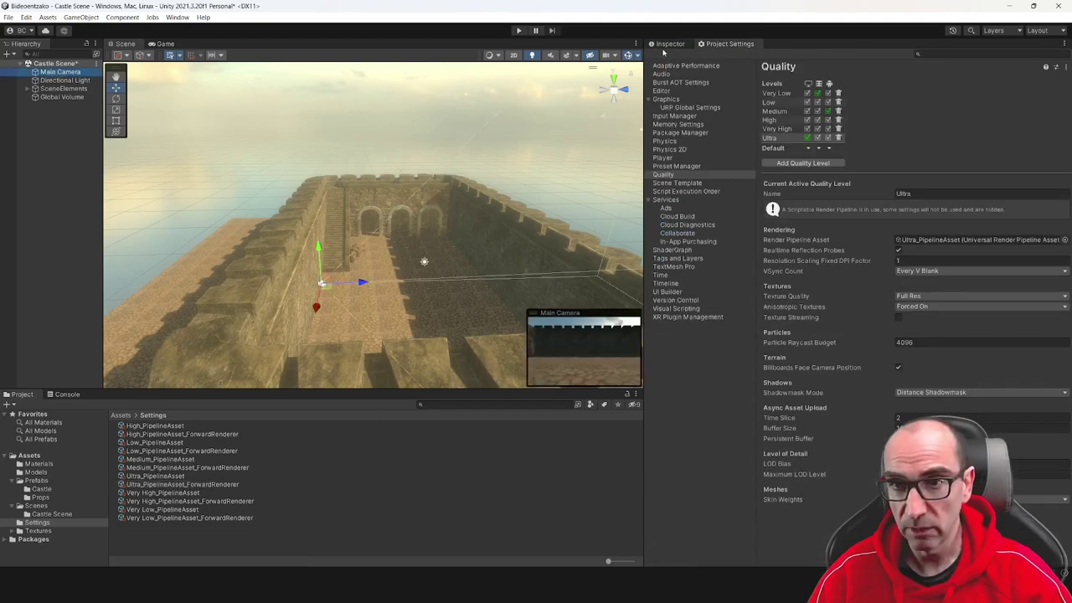
# - Show the Main Camera's Inspector settings and view the castle wall through the camera in Game view
pyautogui.click(667, 44)
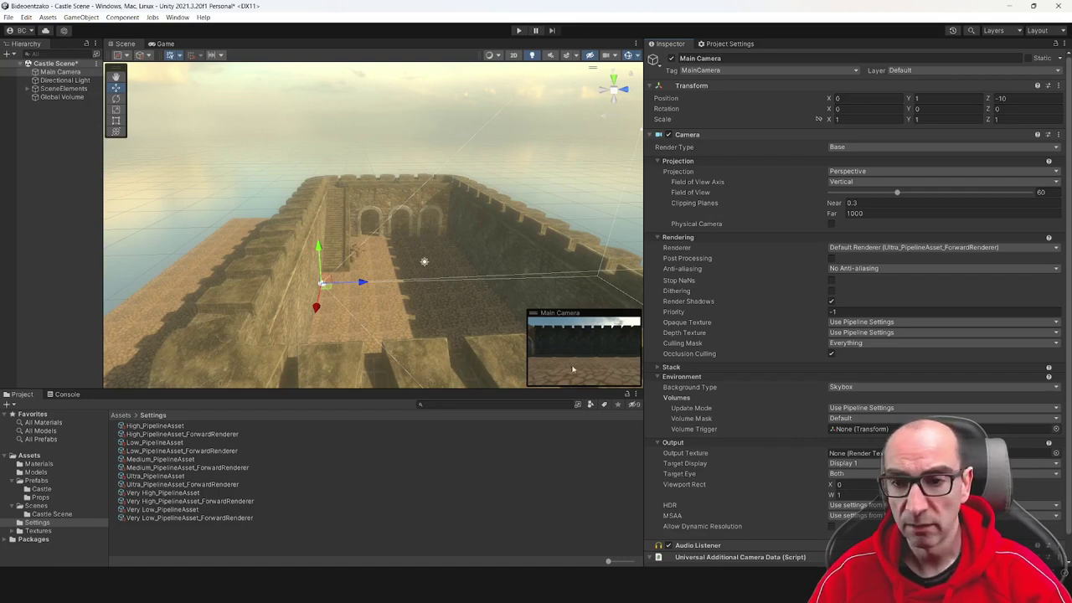
pyautogui.click(165, 43)
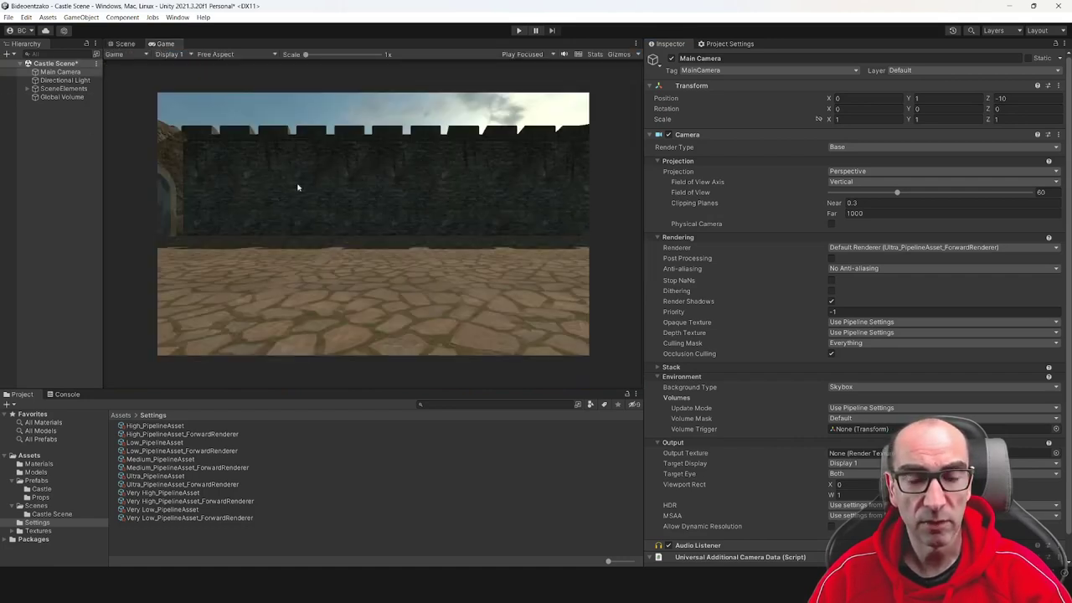
pyautogui.click(123, 45)
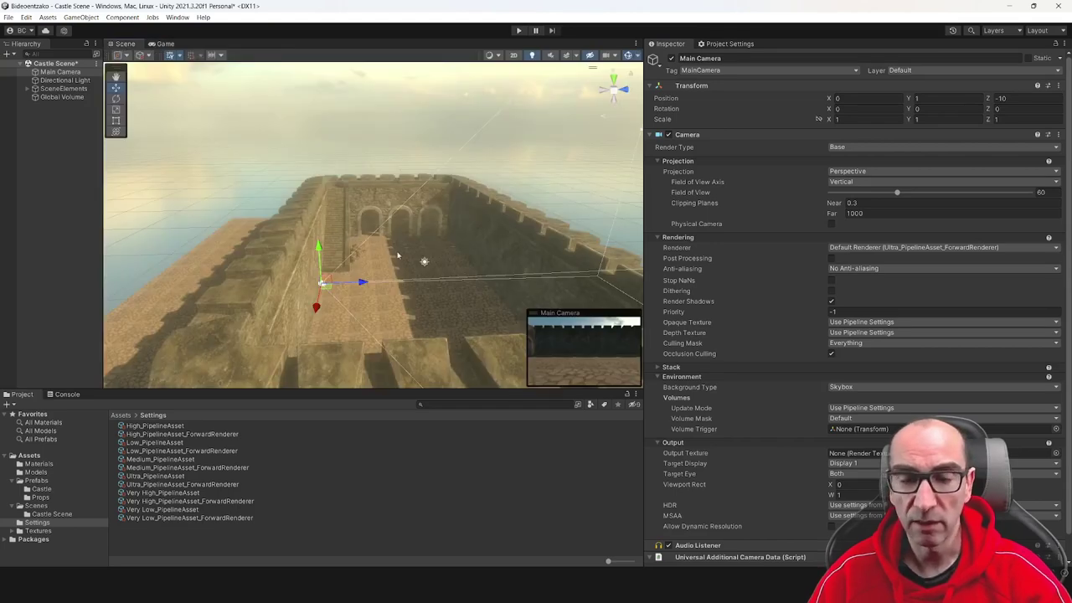
pyautogui.click(164, 44)
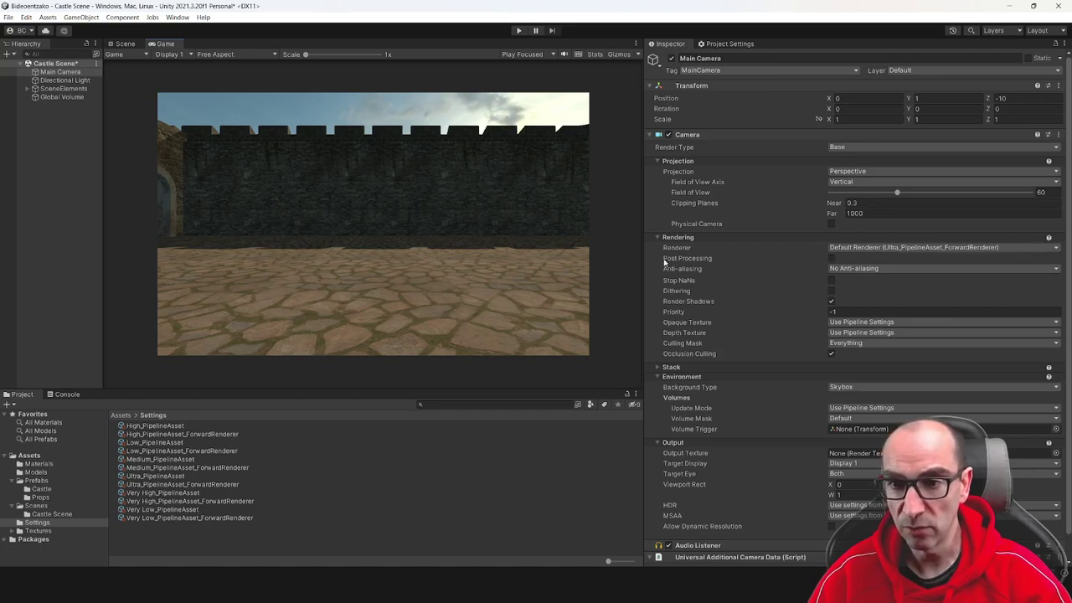
# - Toggle the Main Camera's Post Processing on and off to compare, leaving it enabled
pyautogui.click(831, 259)
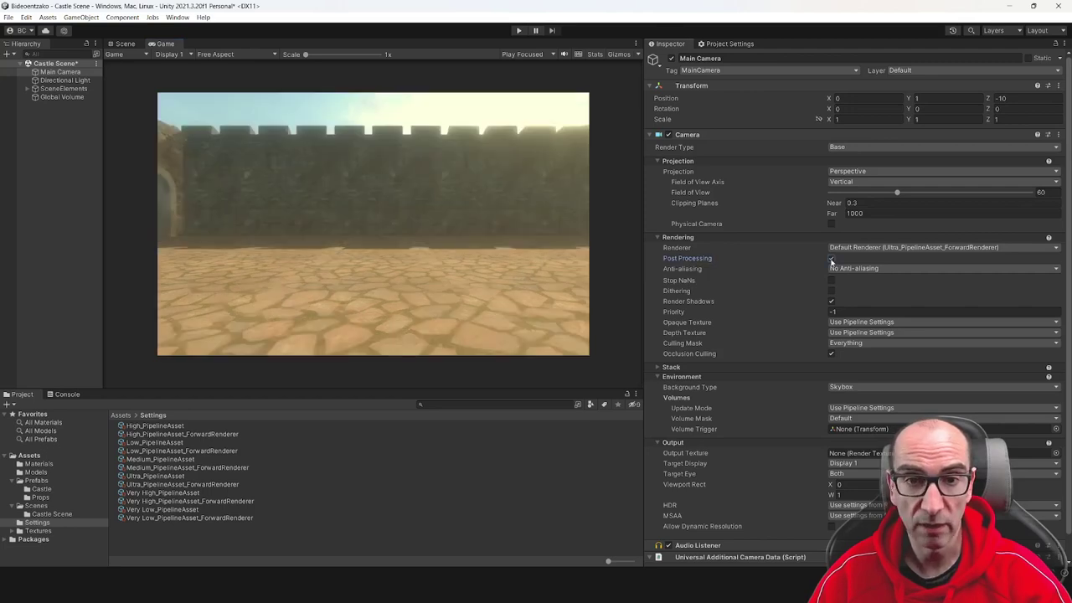
pyautogui.click(831, 259)
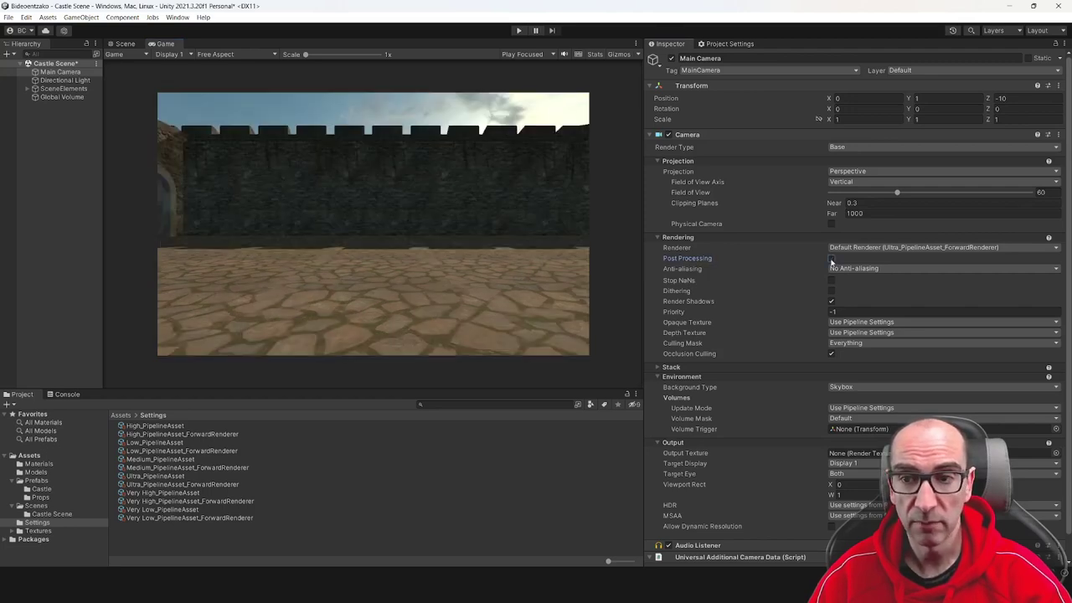
pyautogui.click(831, 258)
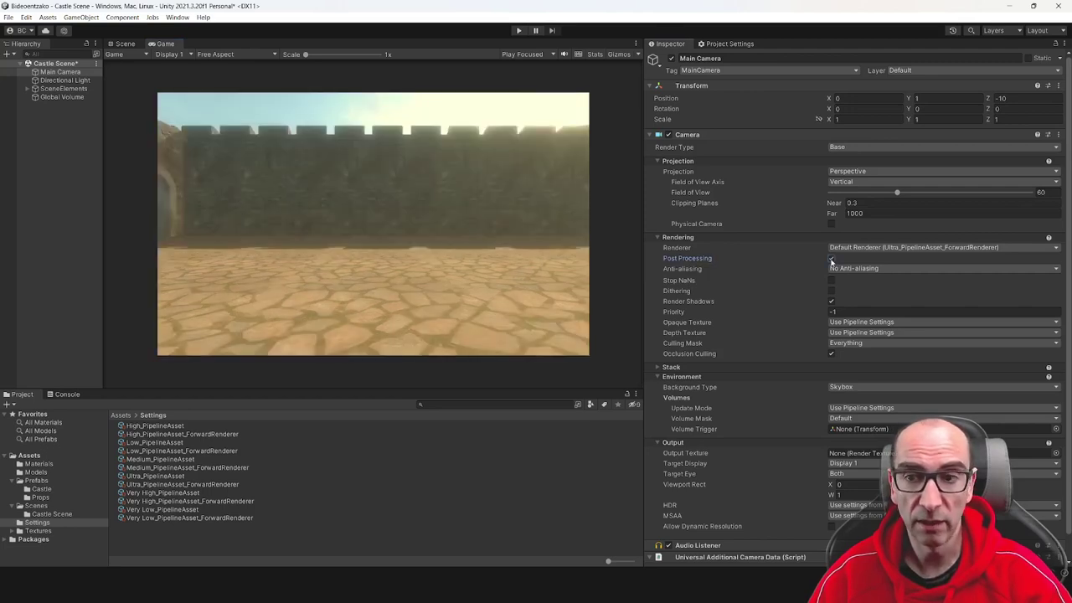
pyautogui.click(831, 259)
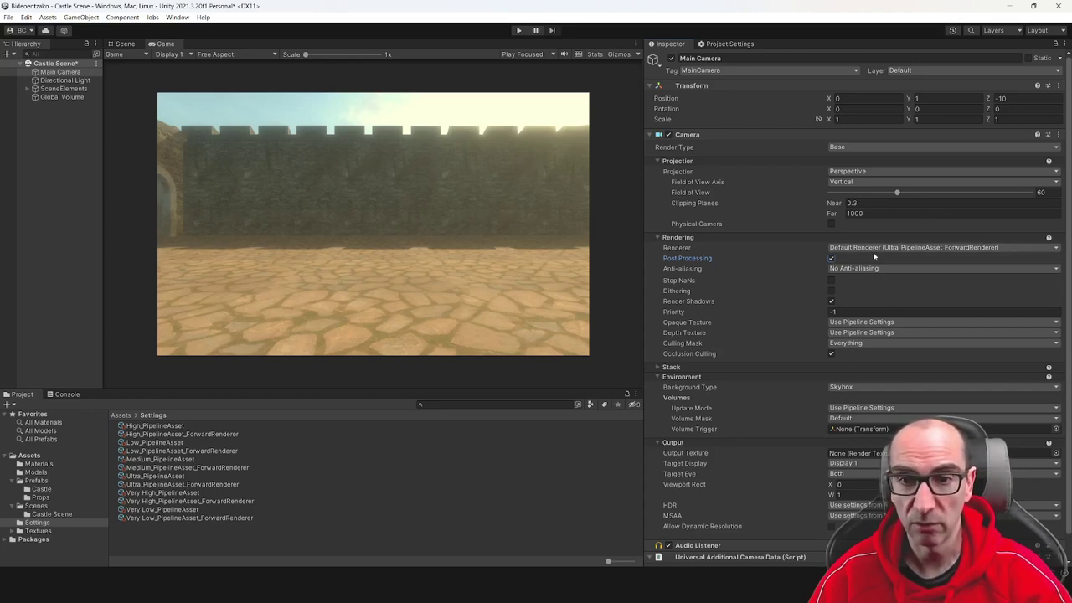
# - Save the Castle Scene, check the Main Camera's final Game view, and return to the Scene view
pyautogui.click(125, 43)
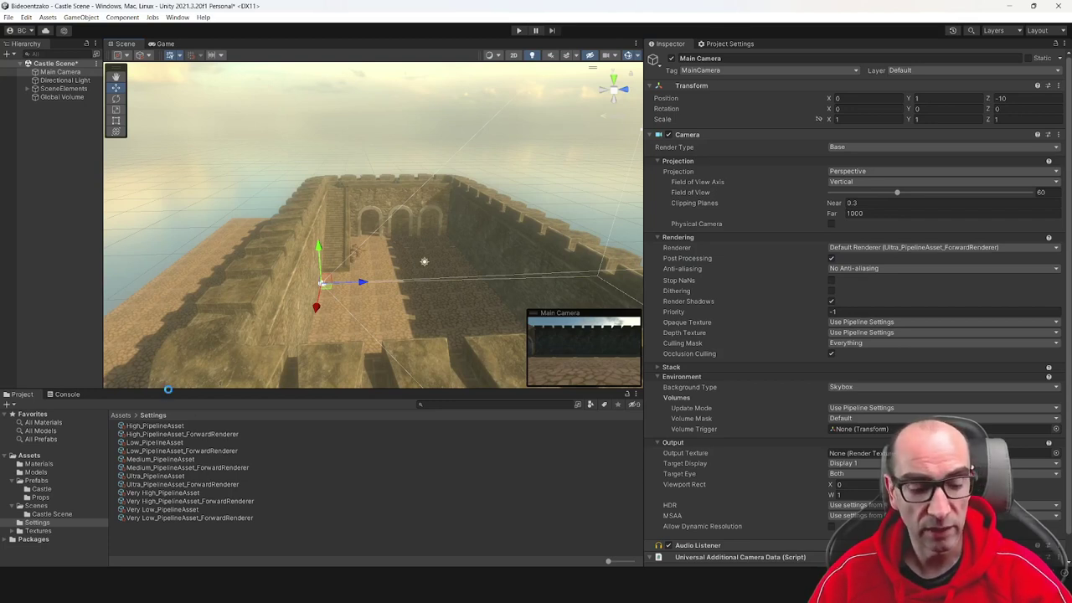
pyautogui.hotkey('ctrl', 's')
pyautogui.click(60, 72)
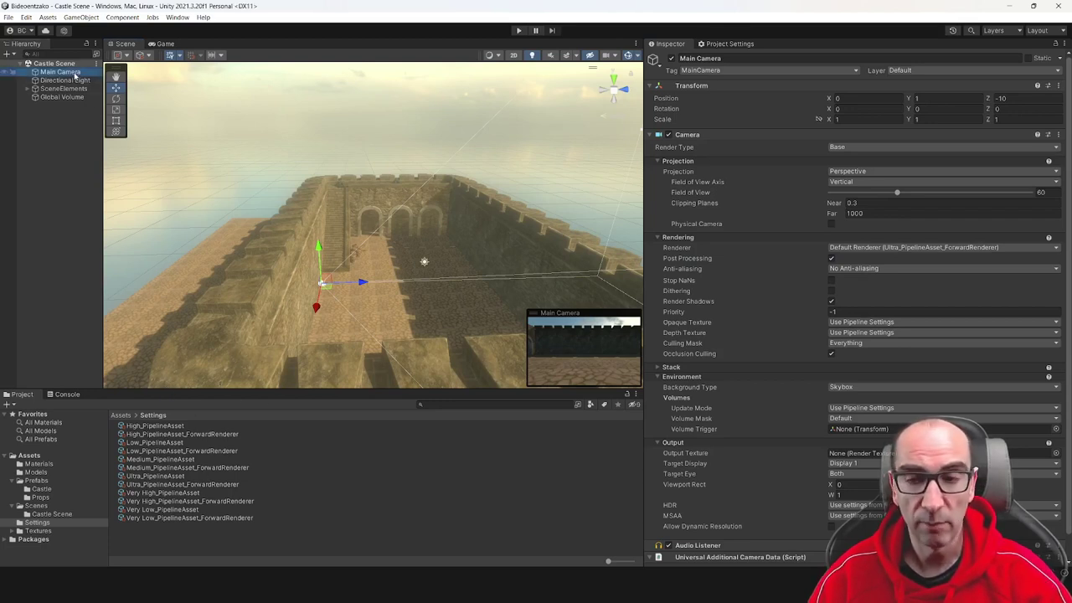
pyautogui.click(165, 44)
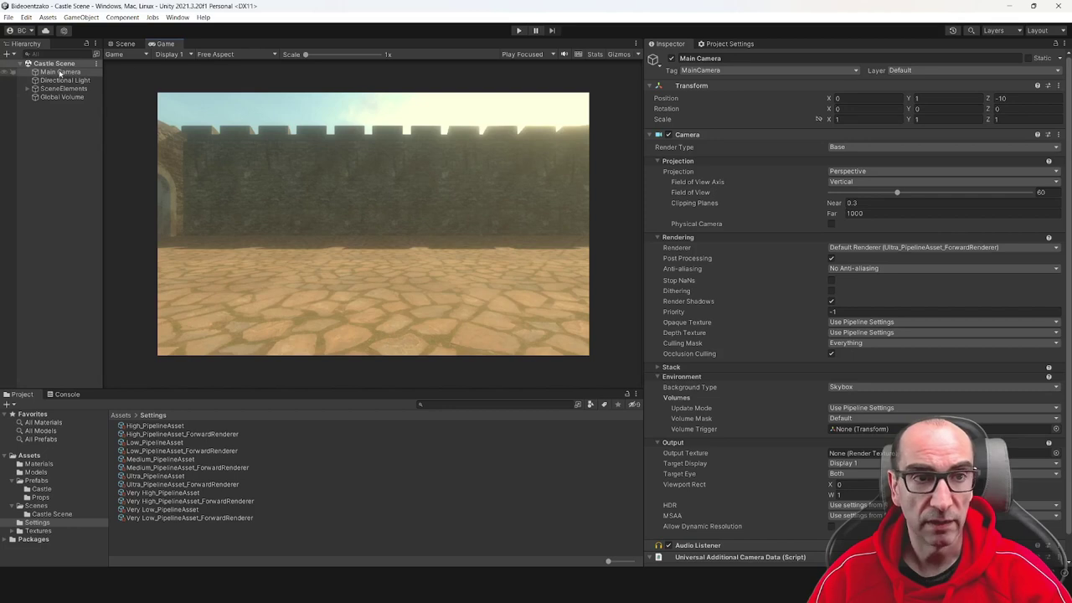
pyautogui.click(122, 44)
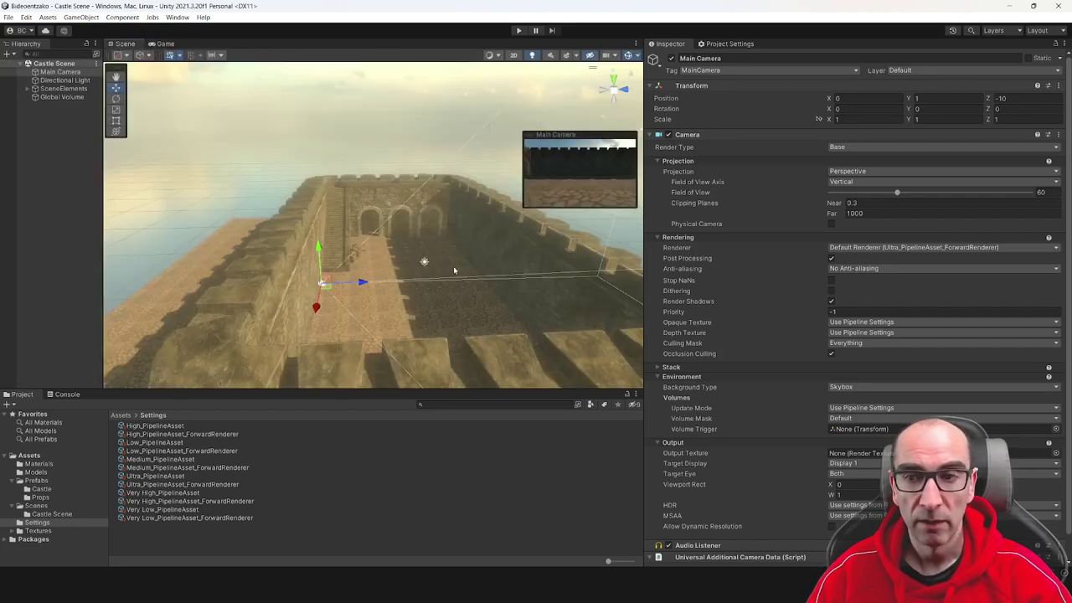